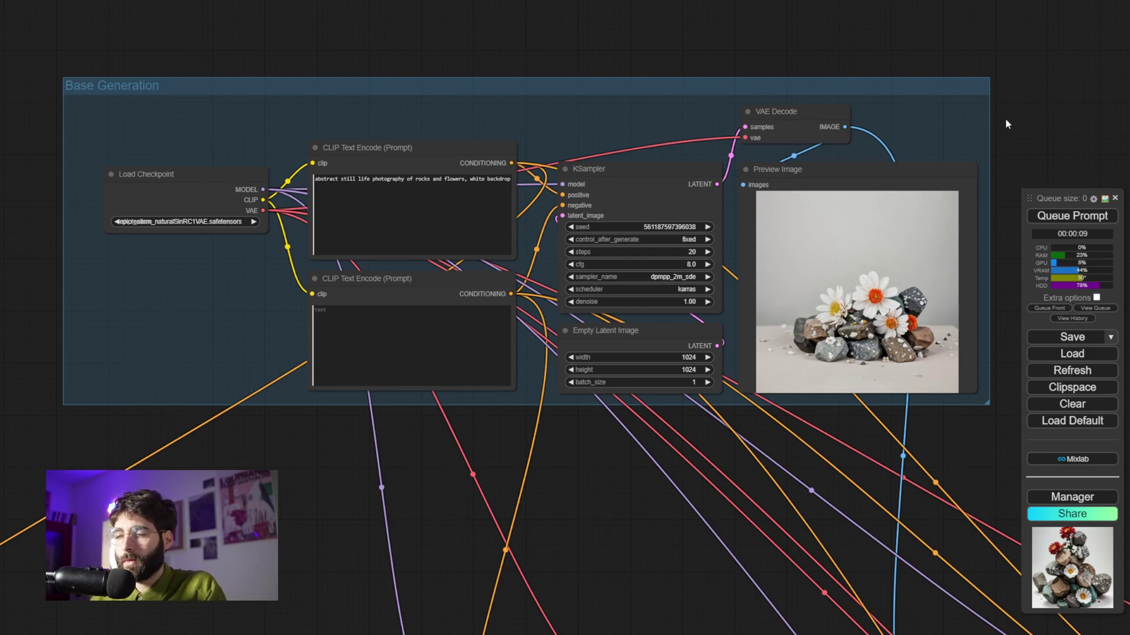
Fit the whole still-life workflow on the canvas so every group is visible.
key(.)
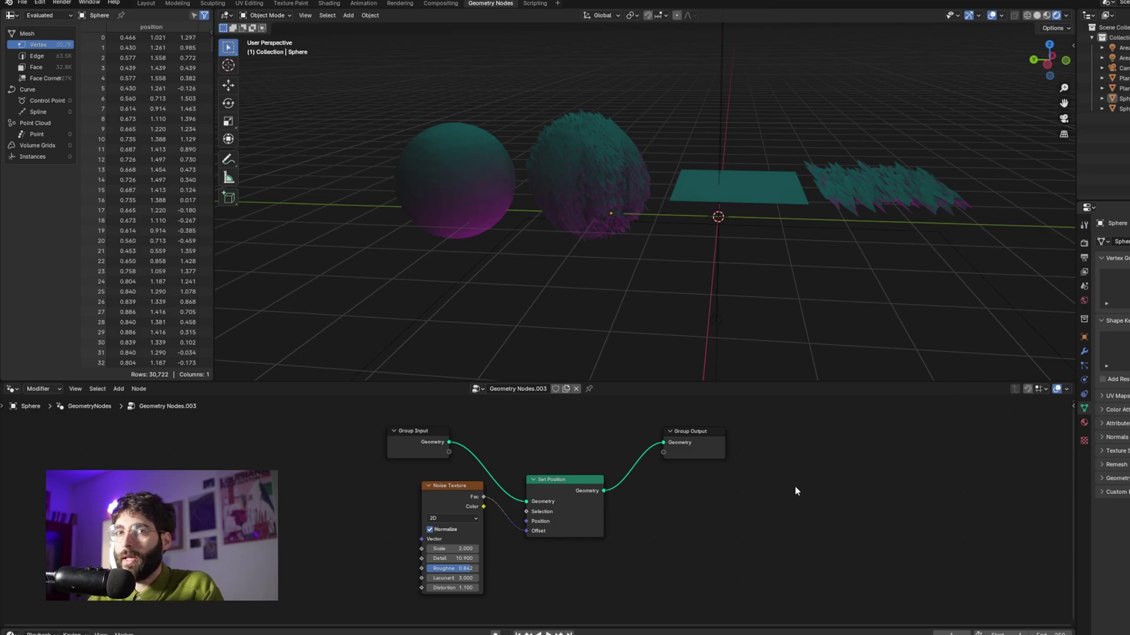
Compare the spheres' and planes' noise nodes, then raise the fuzzy sphere's Noise Texture scale to 5.800.
click(630, 225)
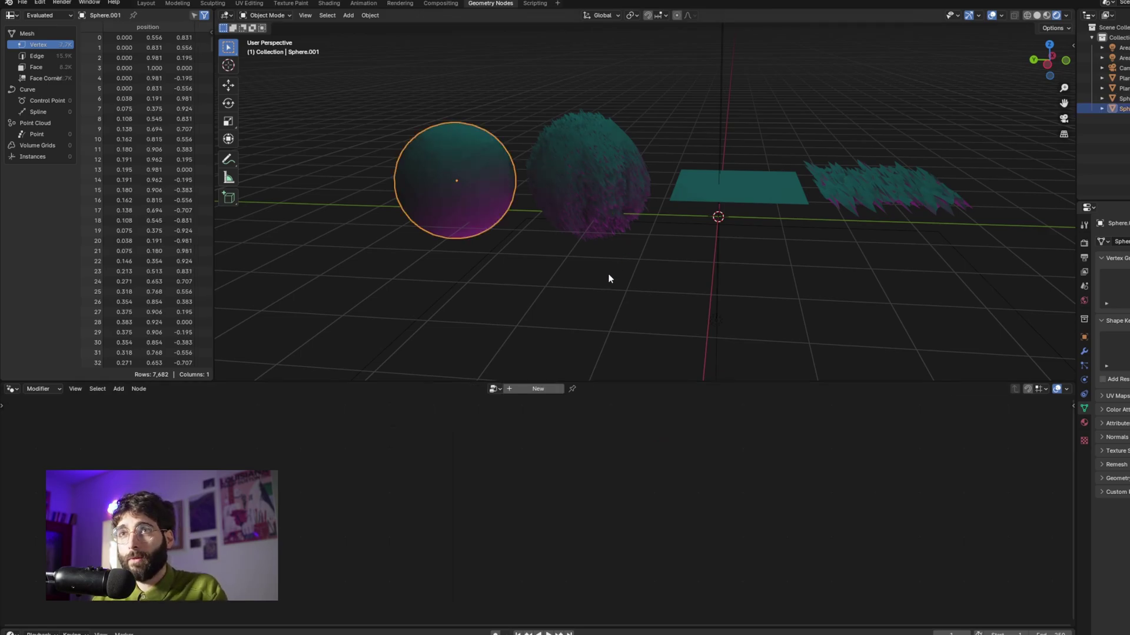
click(600, 184)
drag(451, 487, 451, 490)
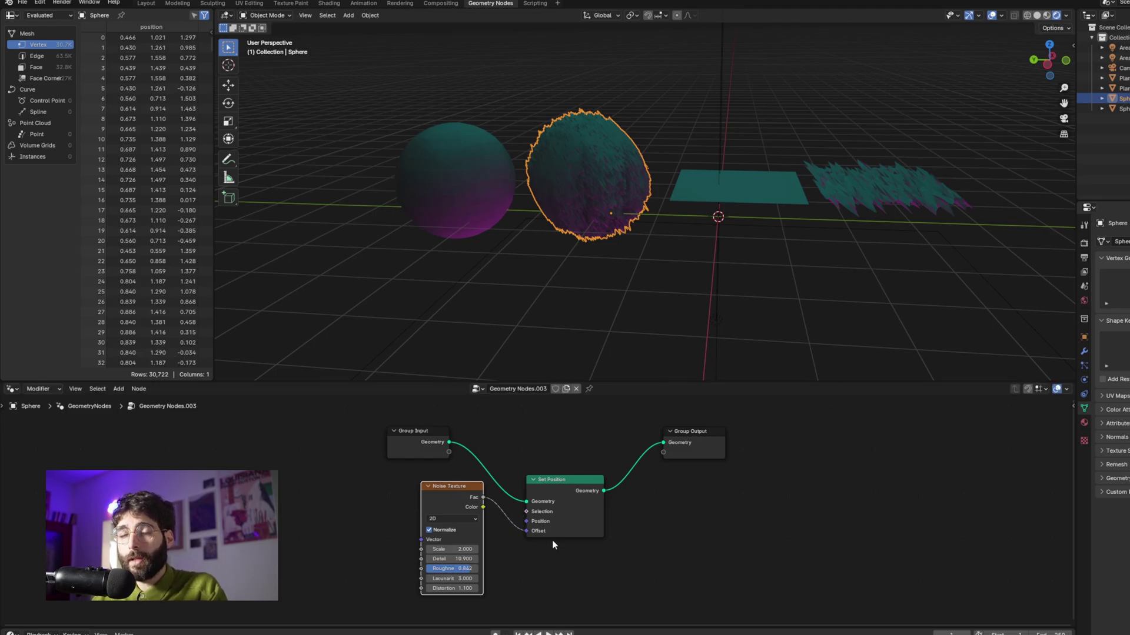
click(782, 188)
click(864, 197)
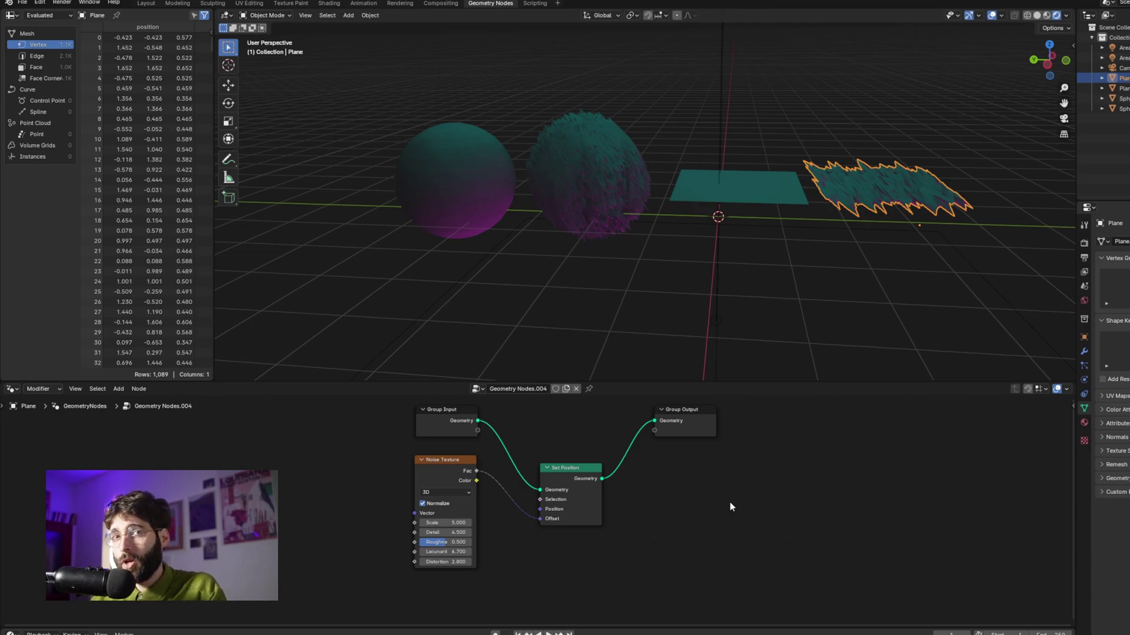
click(589, 176)
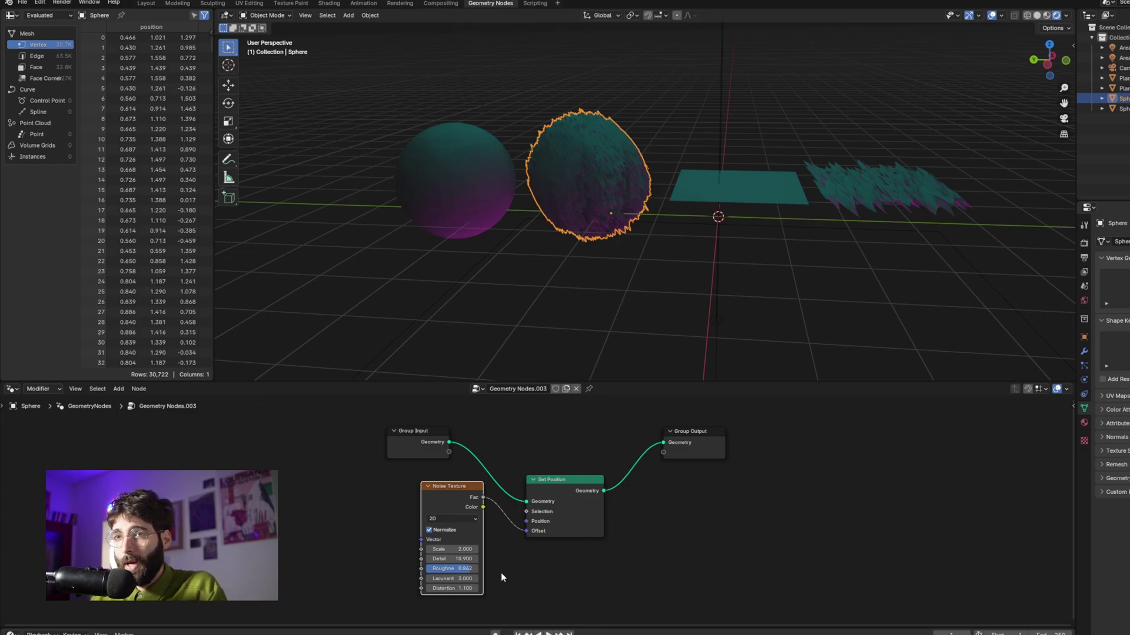
drag(453, 549, 575, 582)
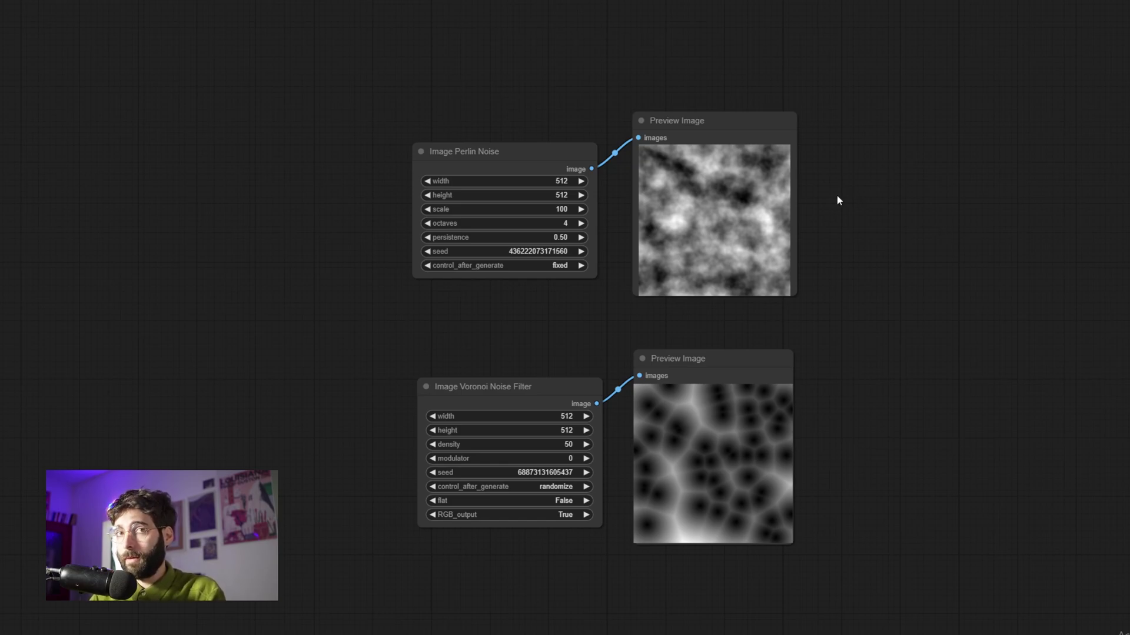
Point out the Perlin and Voronoi noise preview images, then clear the node selection.
click(746, 125)
click(734, 362)
click(880, 351)
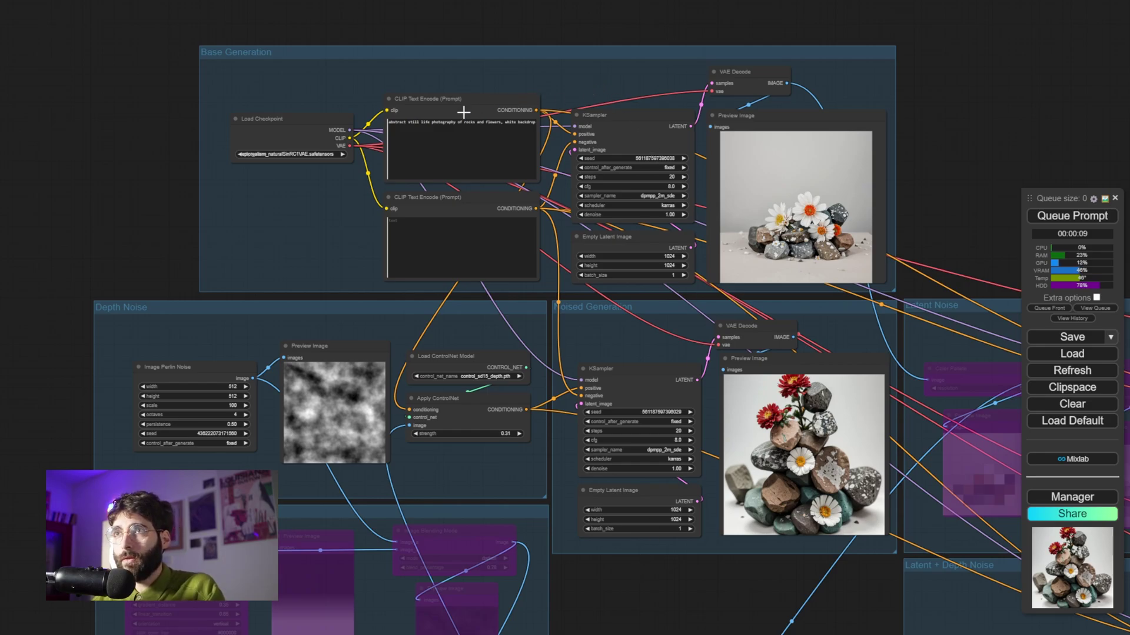
click(327, 122)
click(509, 102)
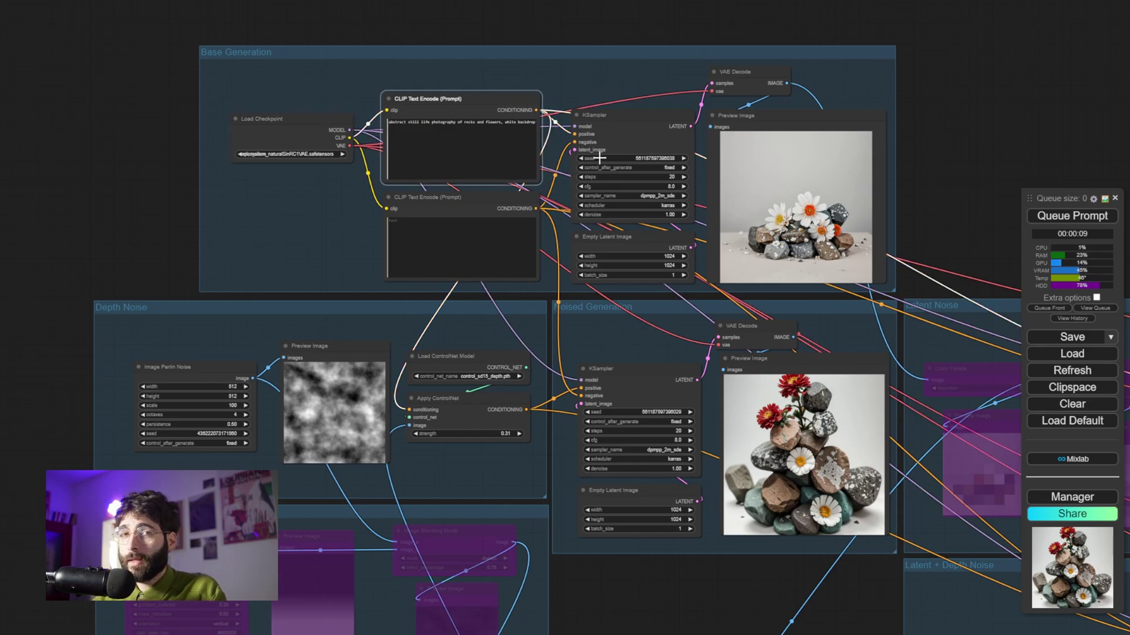
click(611, 126)
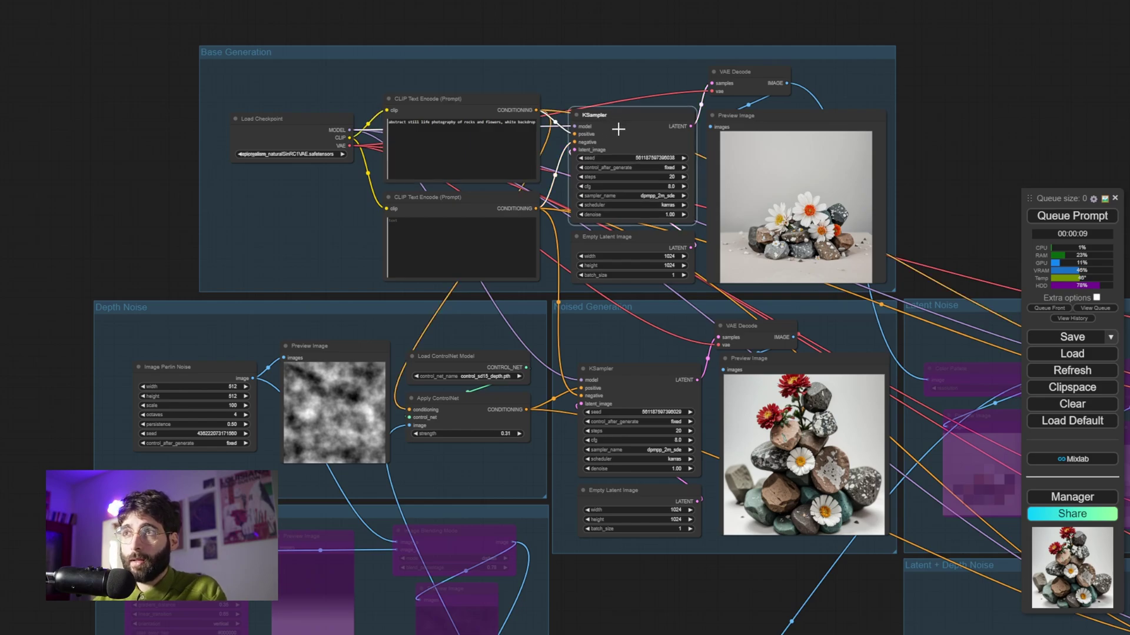
click(646, 244)
click(788, 130)
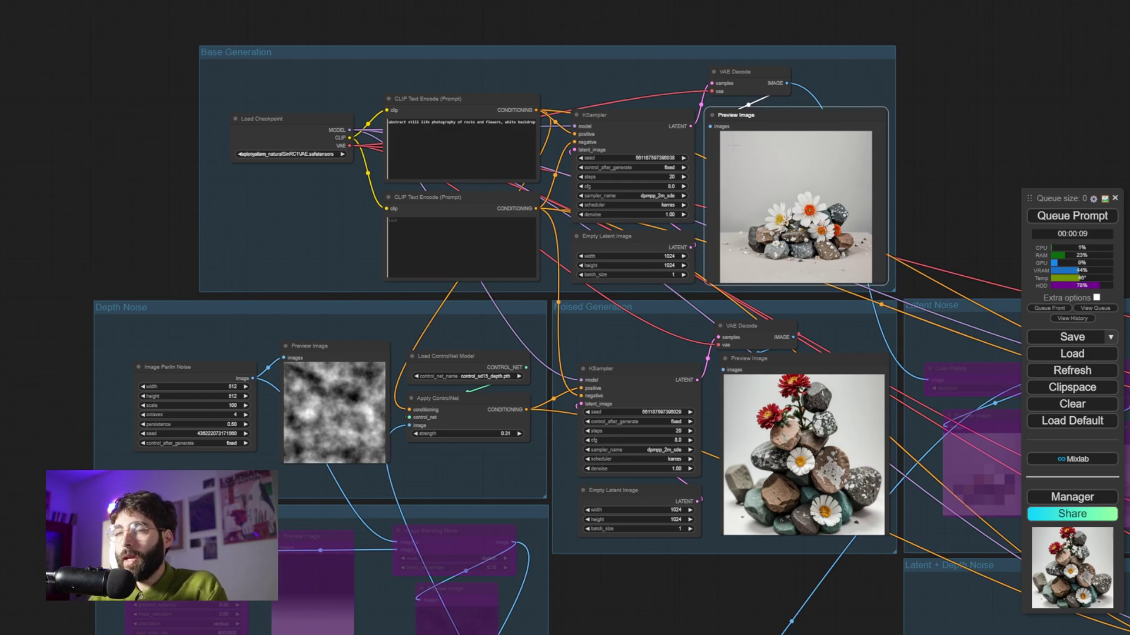
click(573, 598)
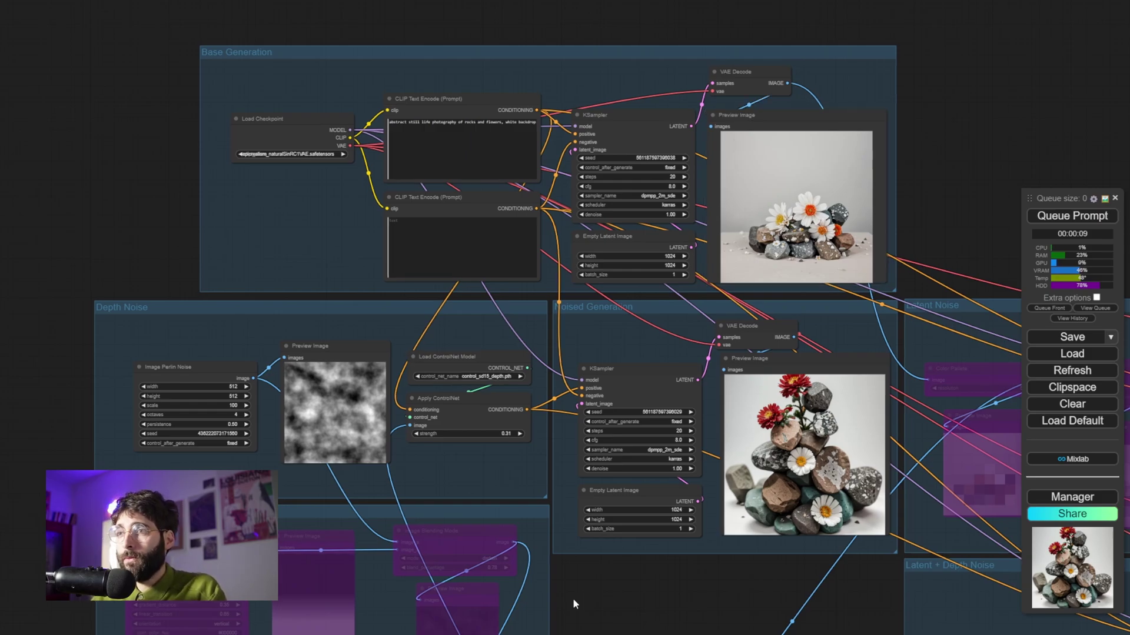
click(485, 401)
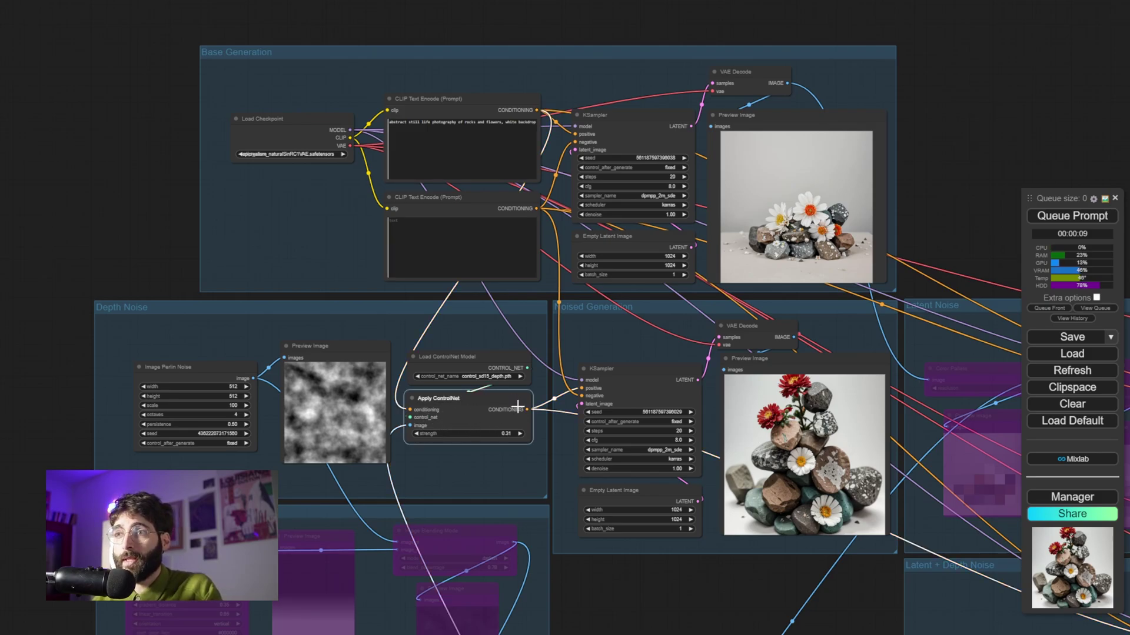
click(471, 357)
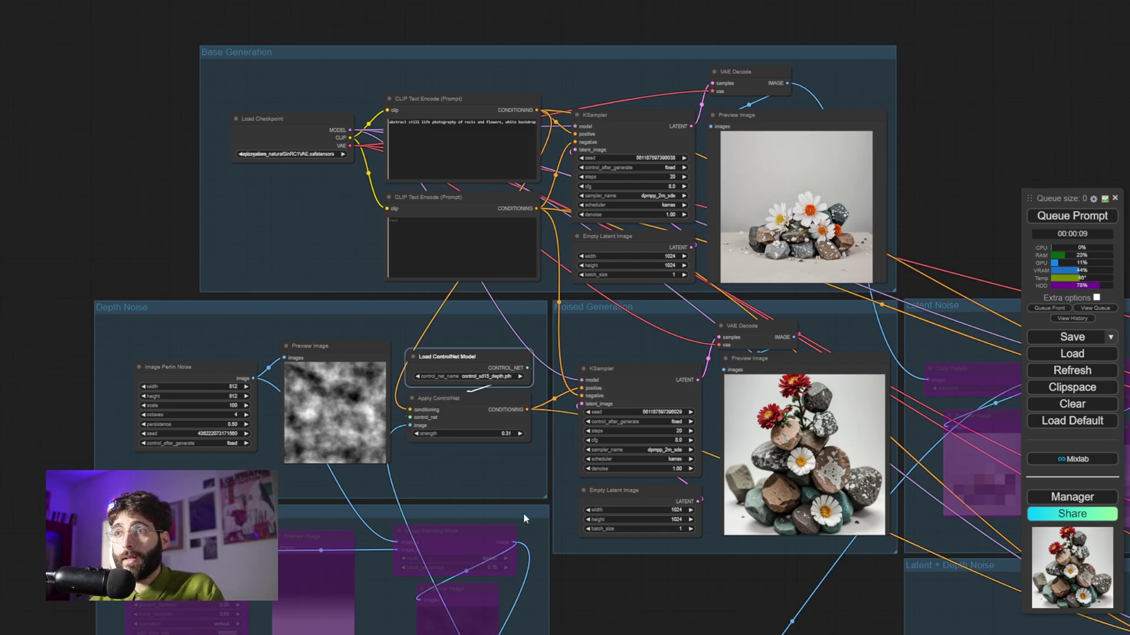
click(213, 365)
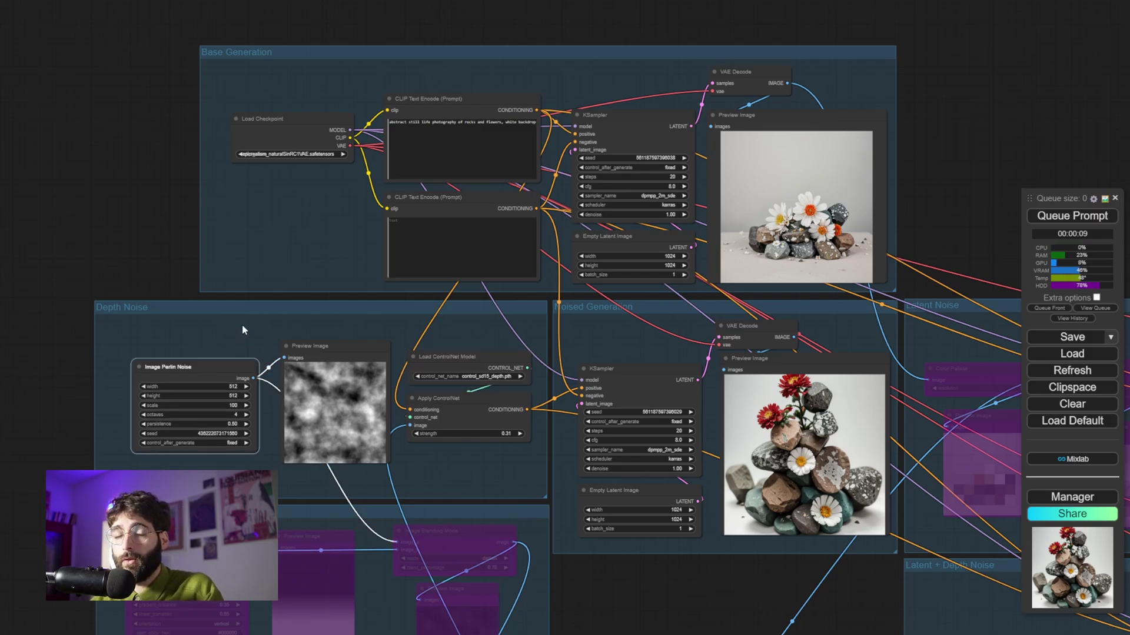
click(352, 353)
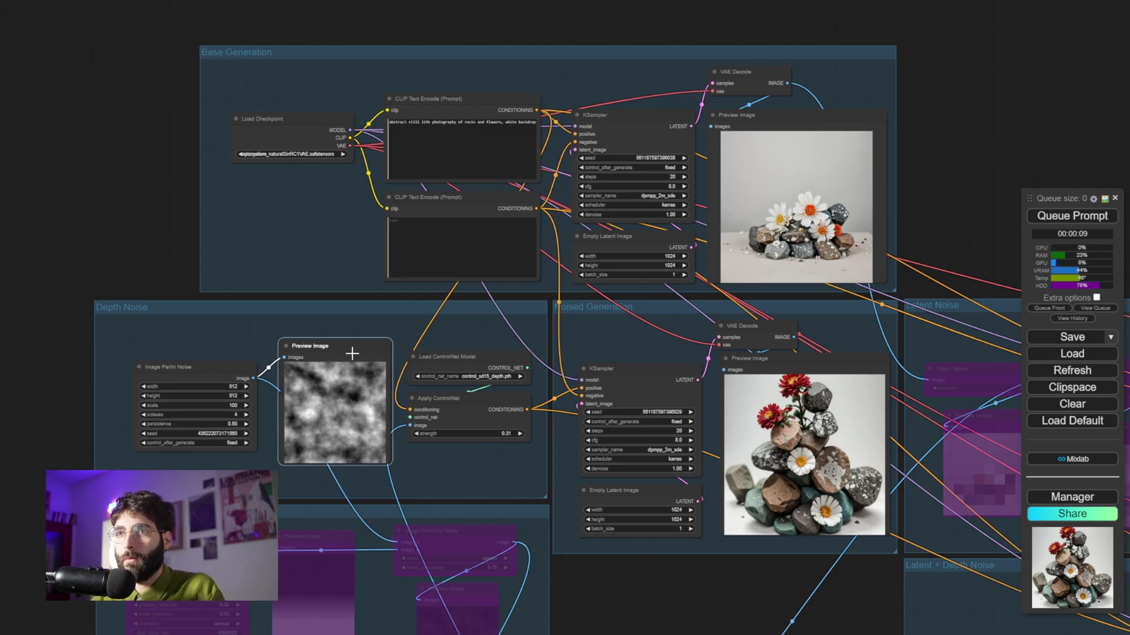
click(469, 398)
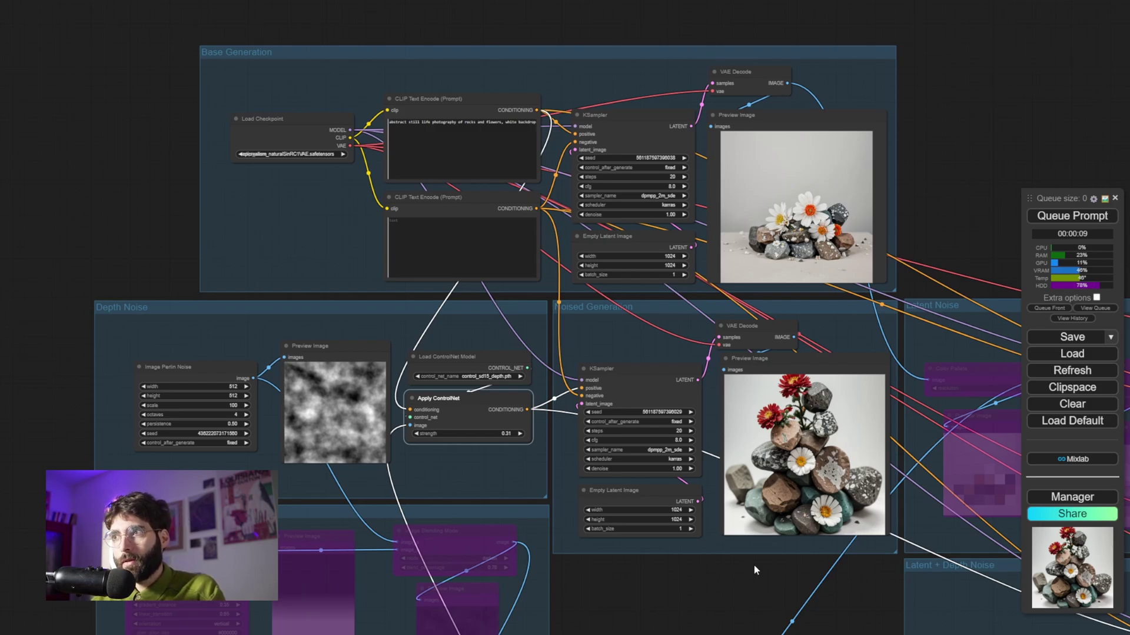
click(818, 356)
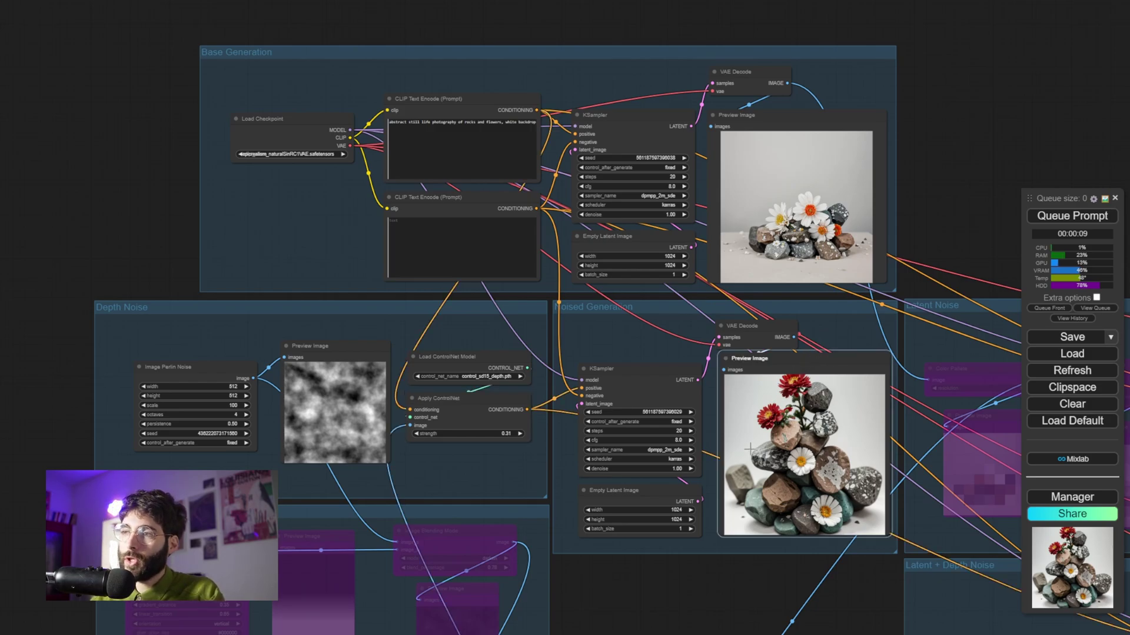
click(824, 580)
click(810, 116)
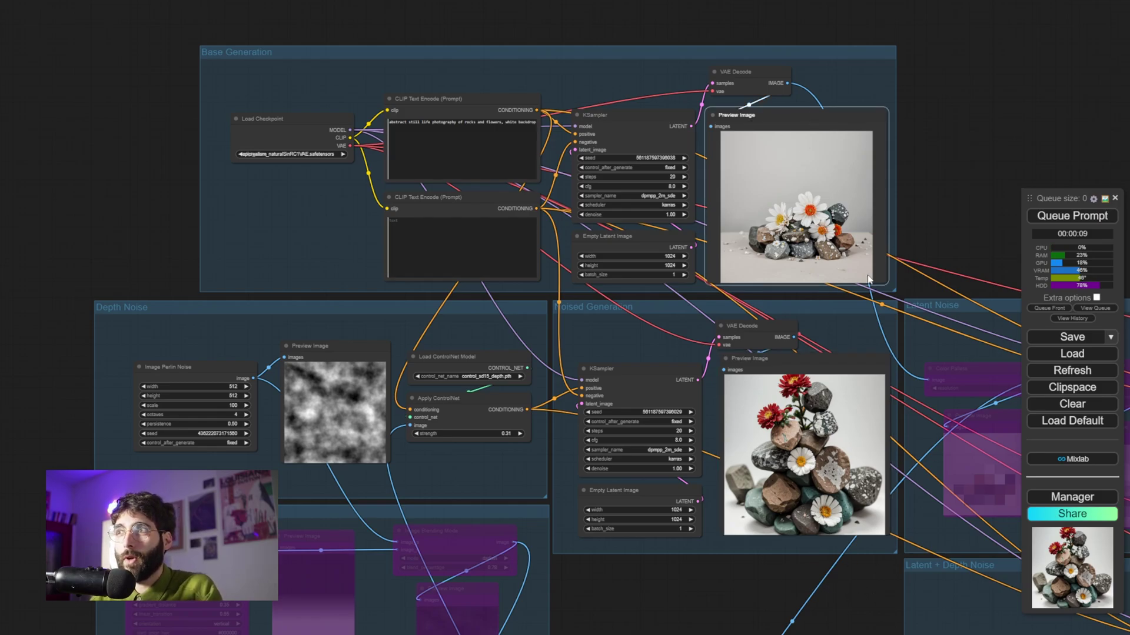
click(754, 577)
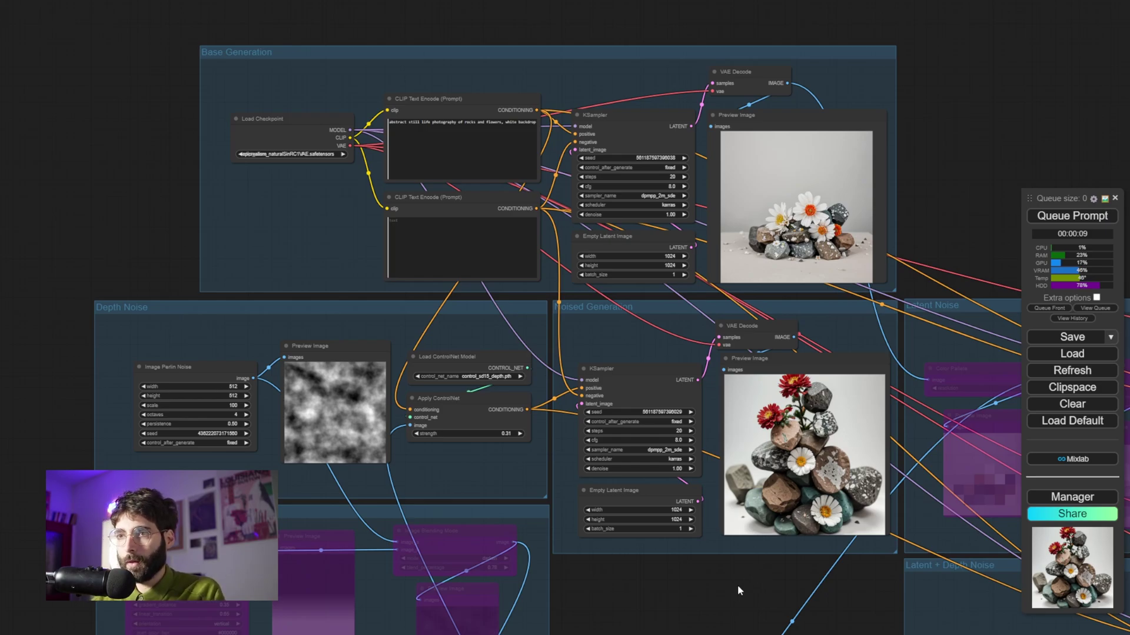
Re-enable the Gradient group nodes and queue a run with the gradient-darkened Perlin noise.
drag(737, 585, 744, 453)
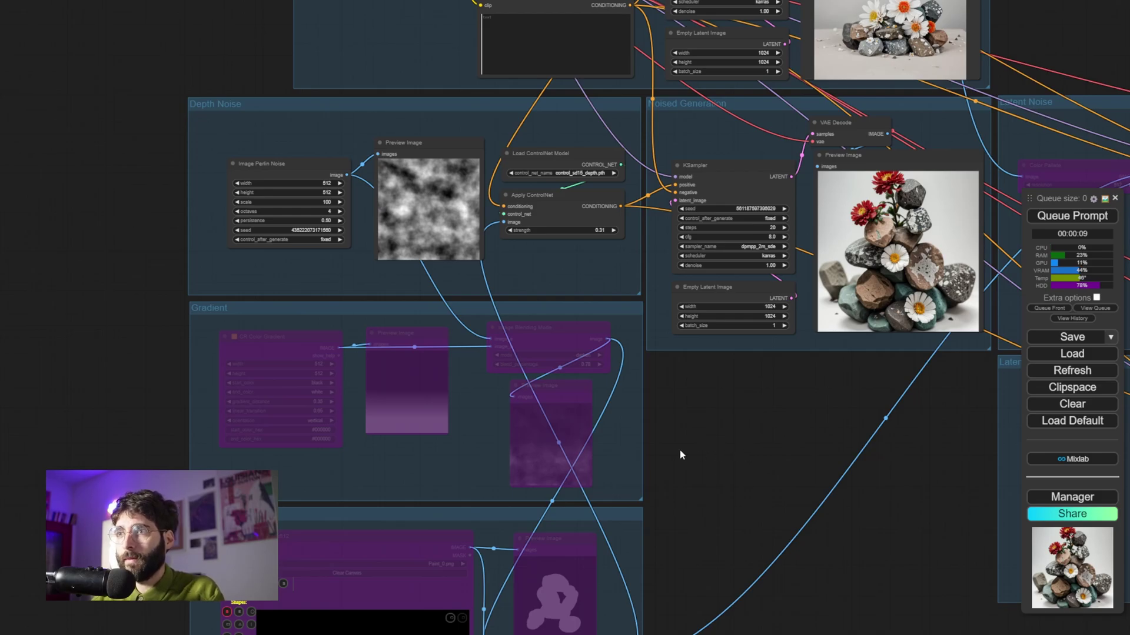
key(ctrl+b)
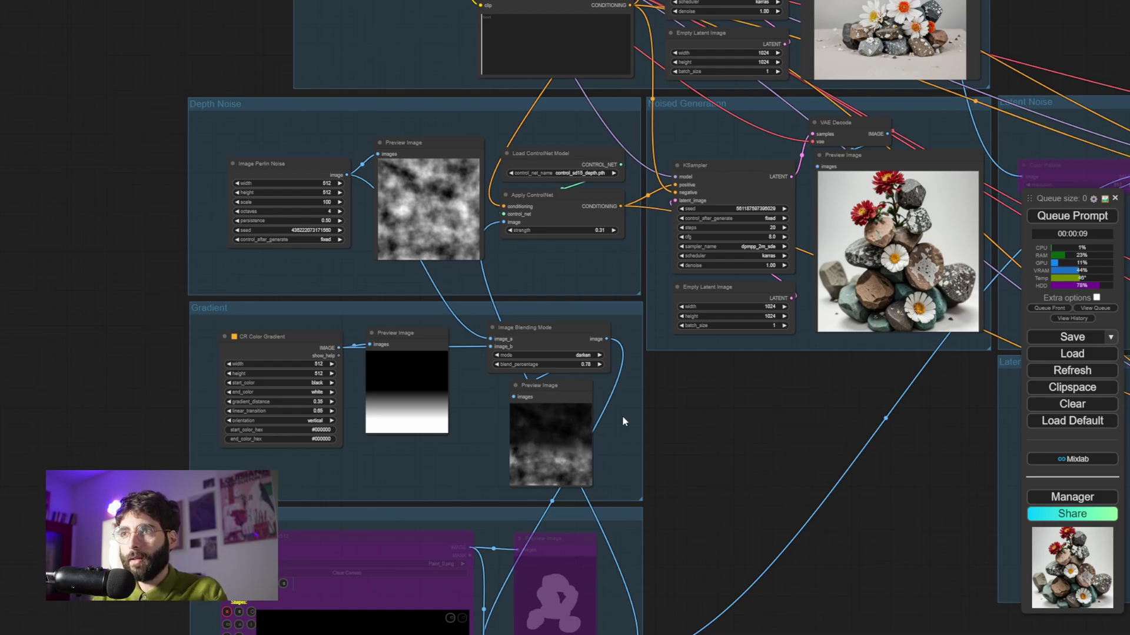
click(466, 151)
click(556, 345)
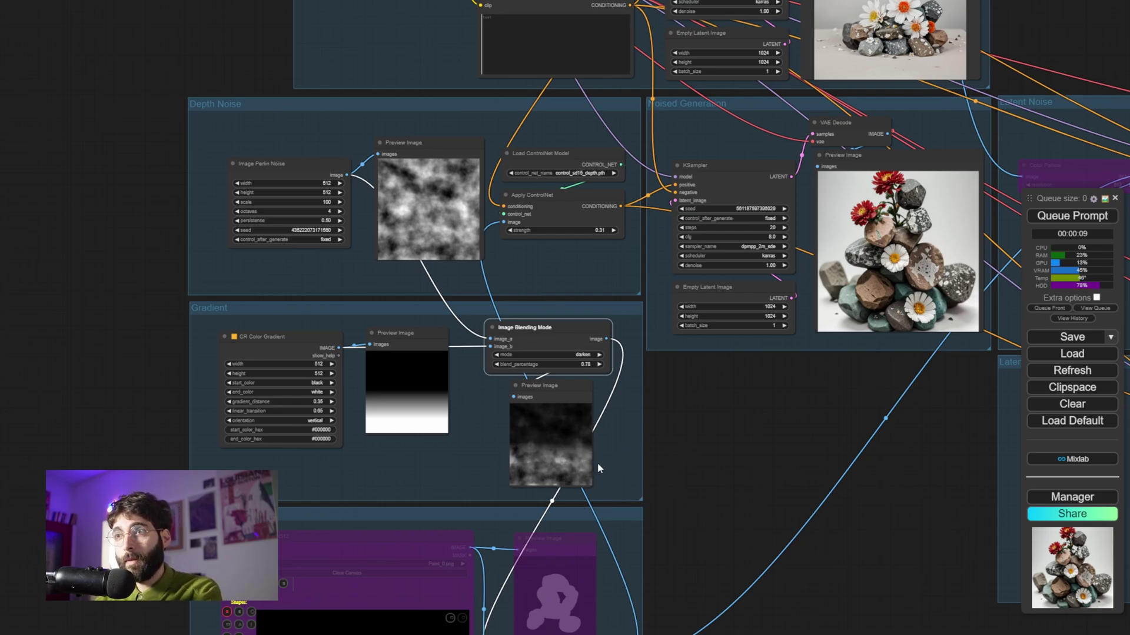
key(ctrl+Return)
drag(878, 450, 839, 466)
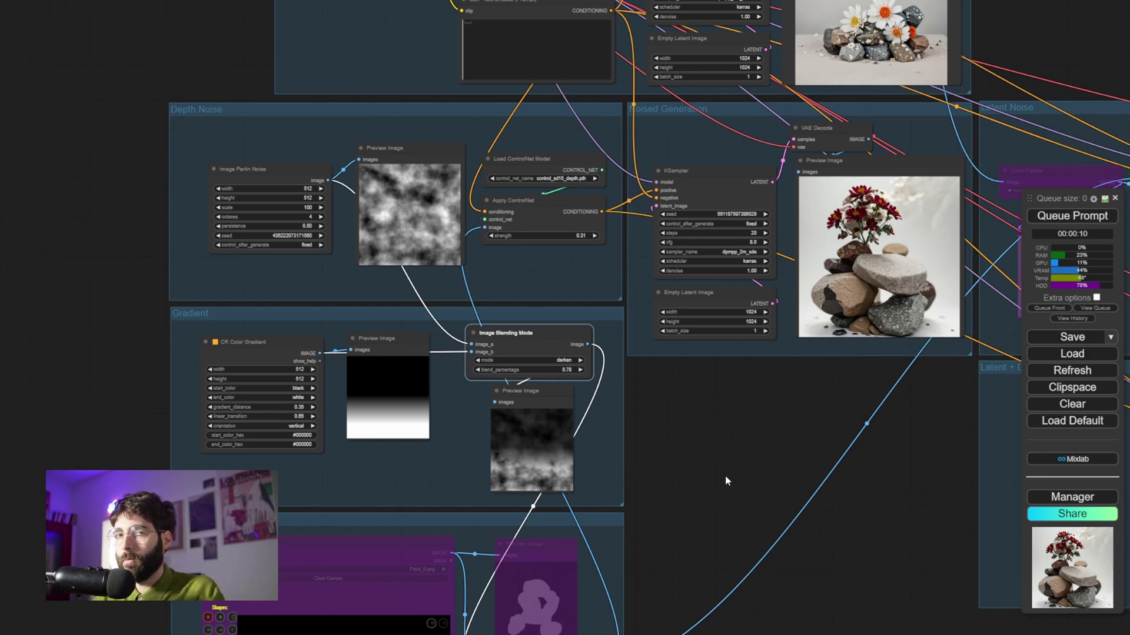
Set the Painter group's nodes to Always and queue a run using the painted mask.
scroll(725, 475, down, 2)
drag(724, 476, 703, 337)
right_click(618, 389)
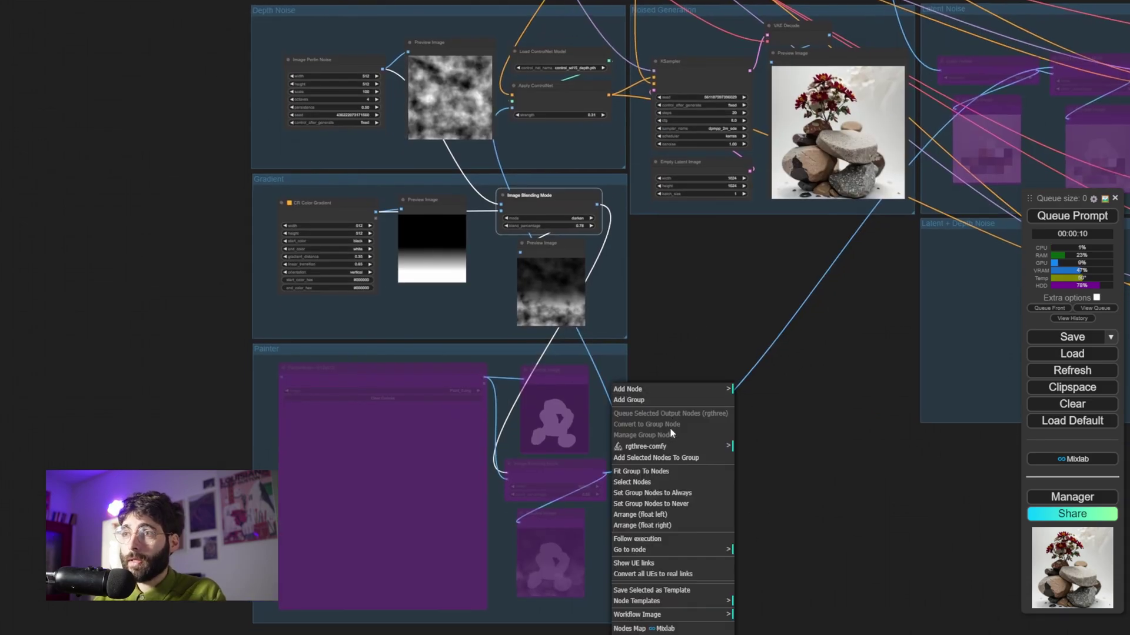
click(652, 493)
scroll(612, 517, up, 3)
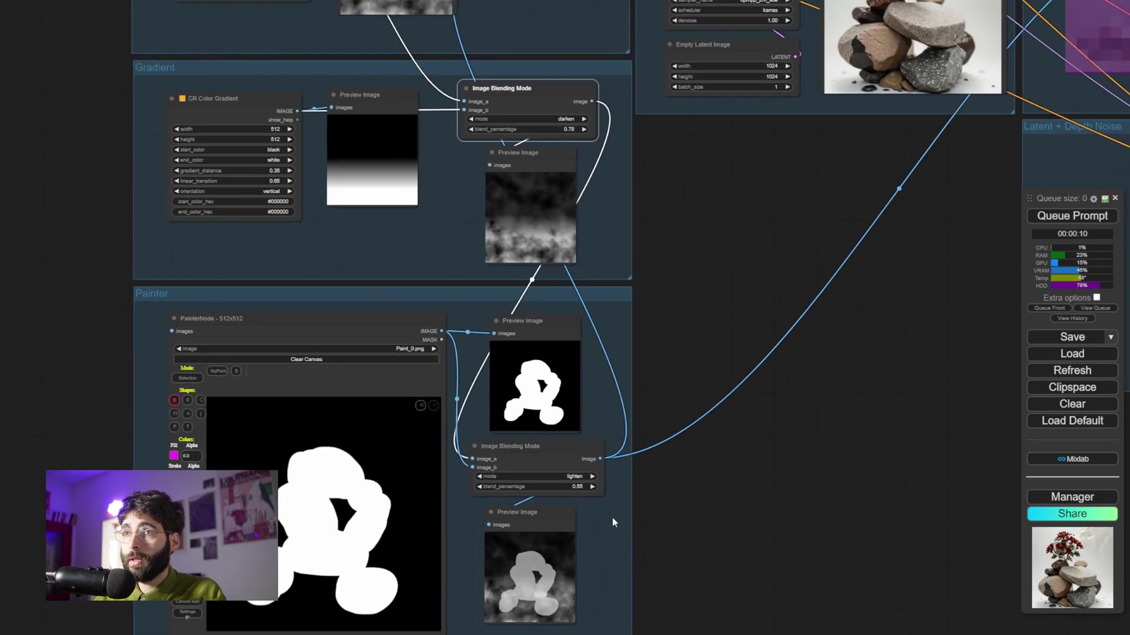
drag(612, 518, 690, 483)
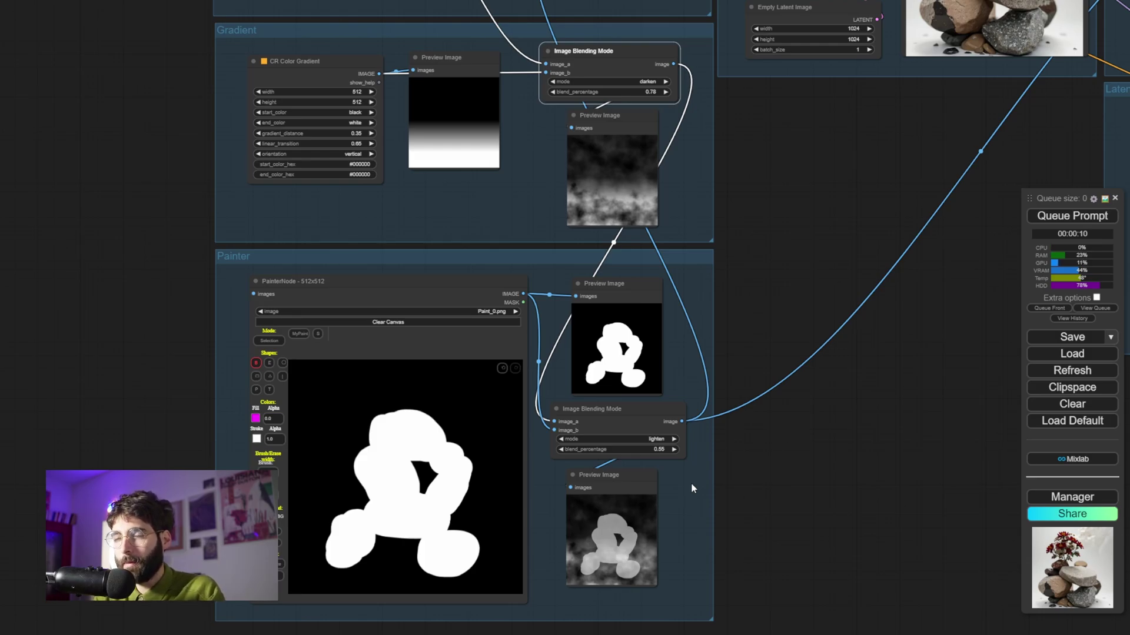
key(ctrl+Return)
scroll(856, 369, down, 2)
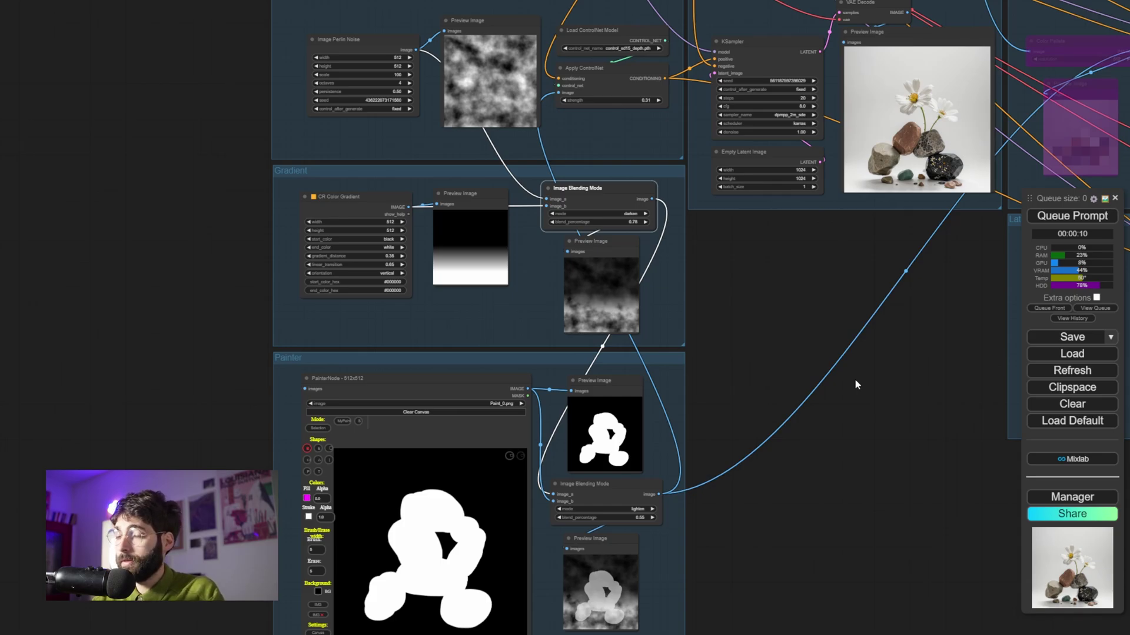
click(855, 384)
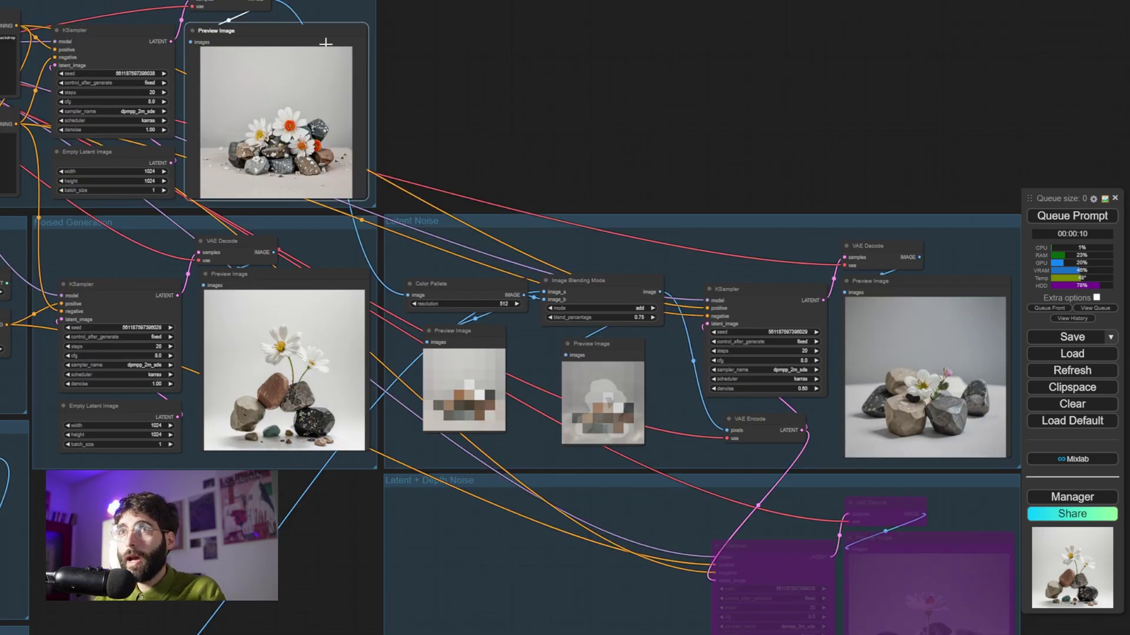
Rerun the workflow from the Color Pallete node for a new Latent Noise image.
click(477, 284)
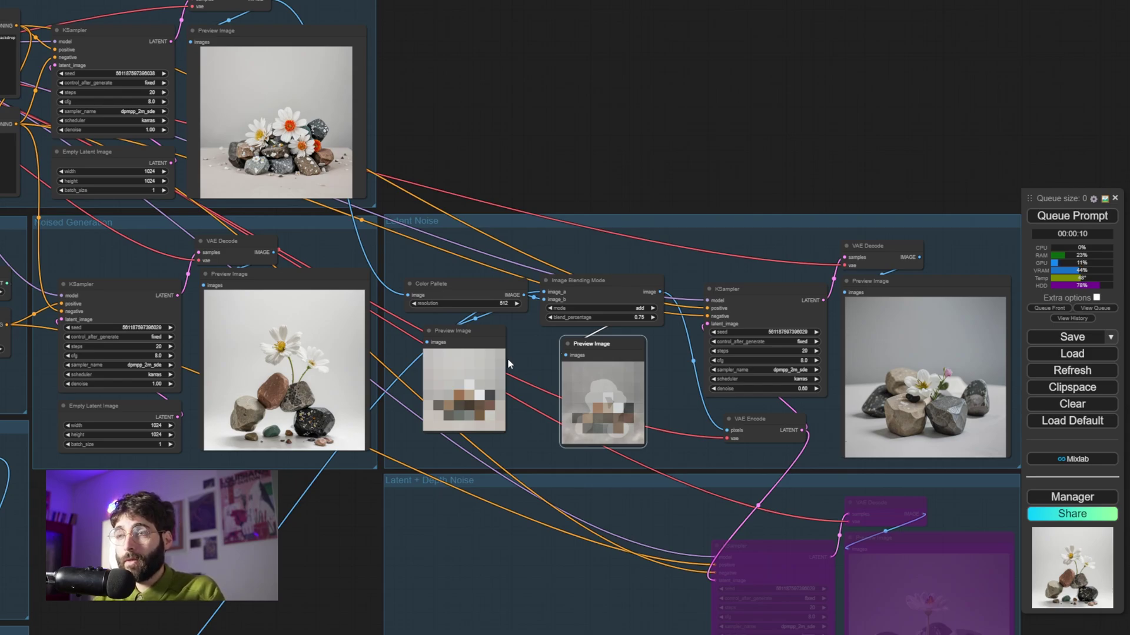
key(ctrl+Return)
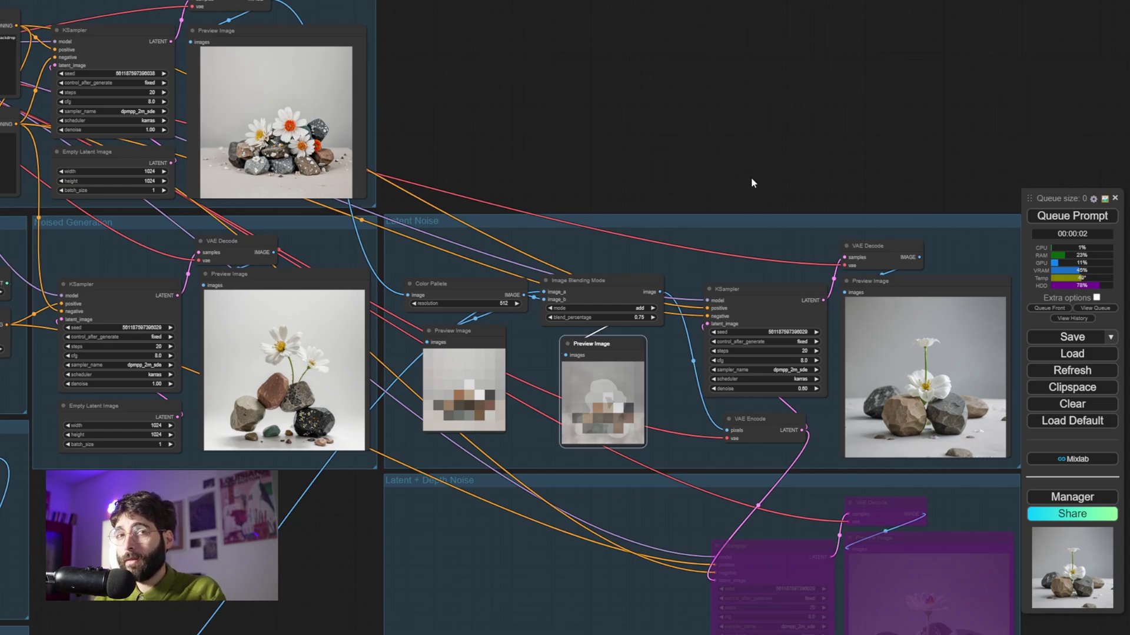
click(289, 84)
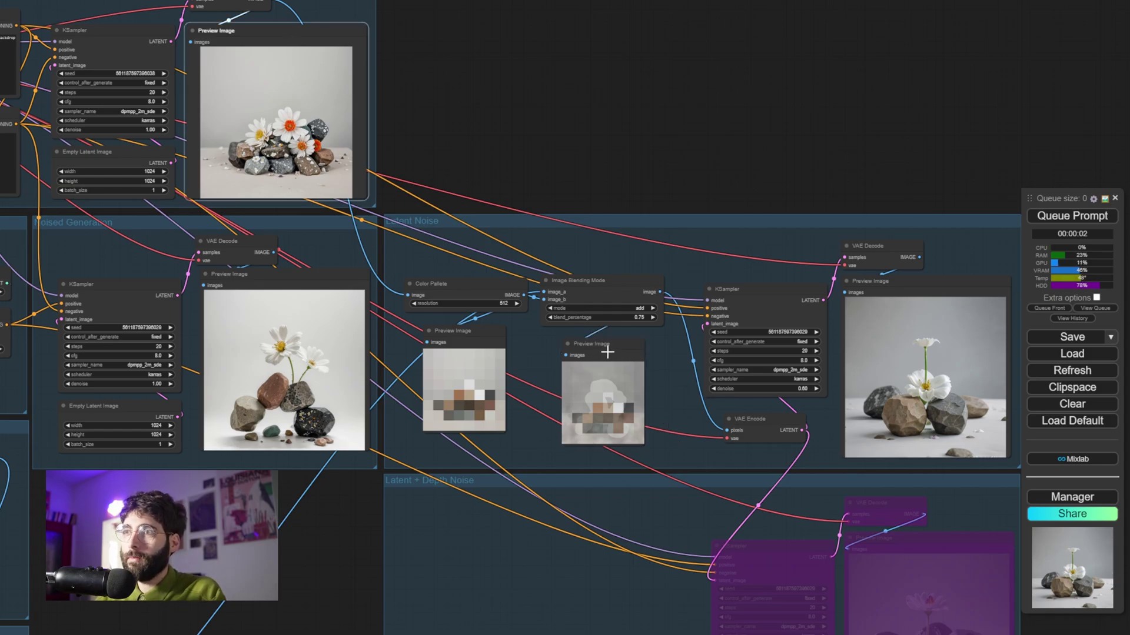
drag(647, 361, 616, 320)
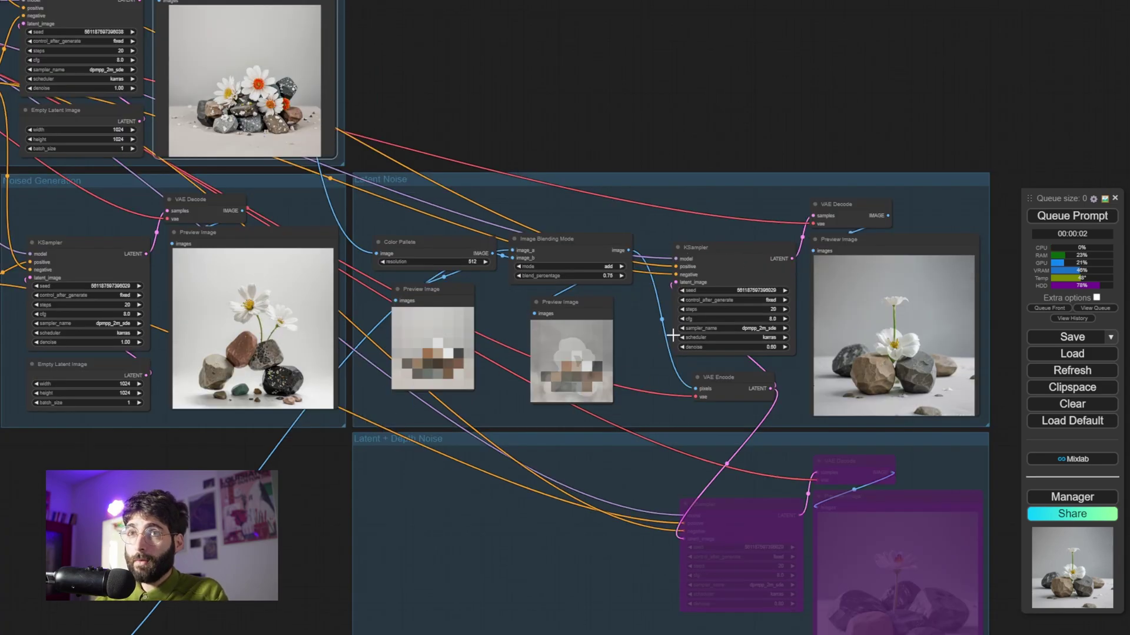
scroll(651, 329, up, 1)
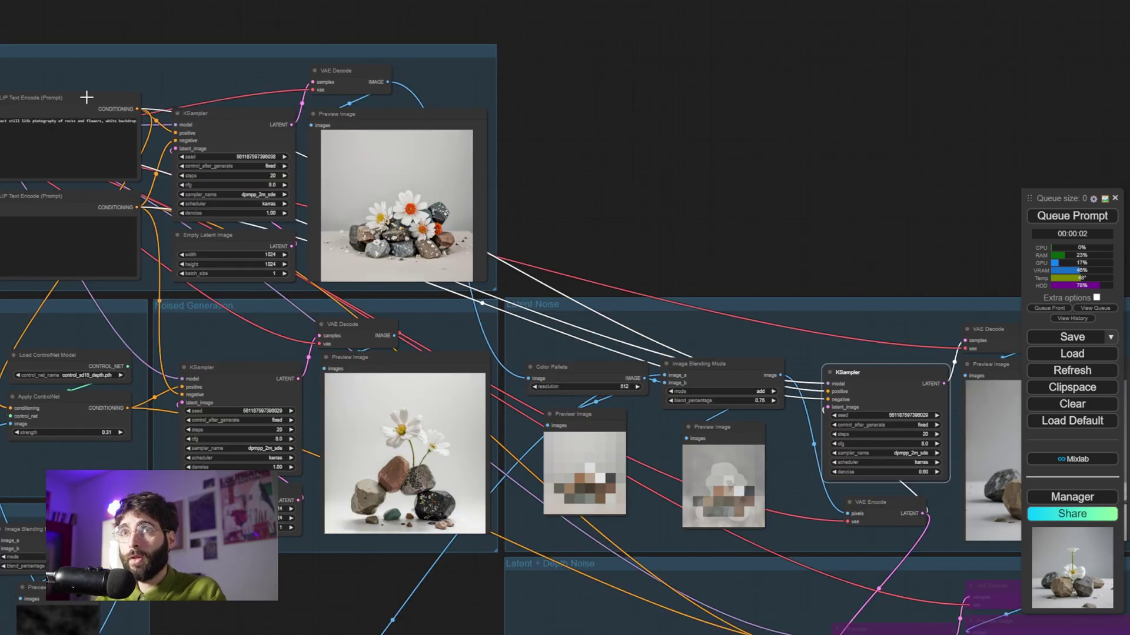
click(88, 97)
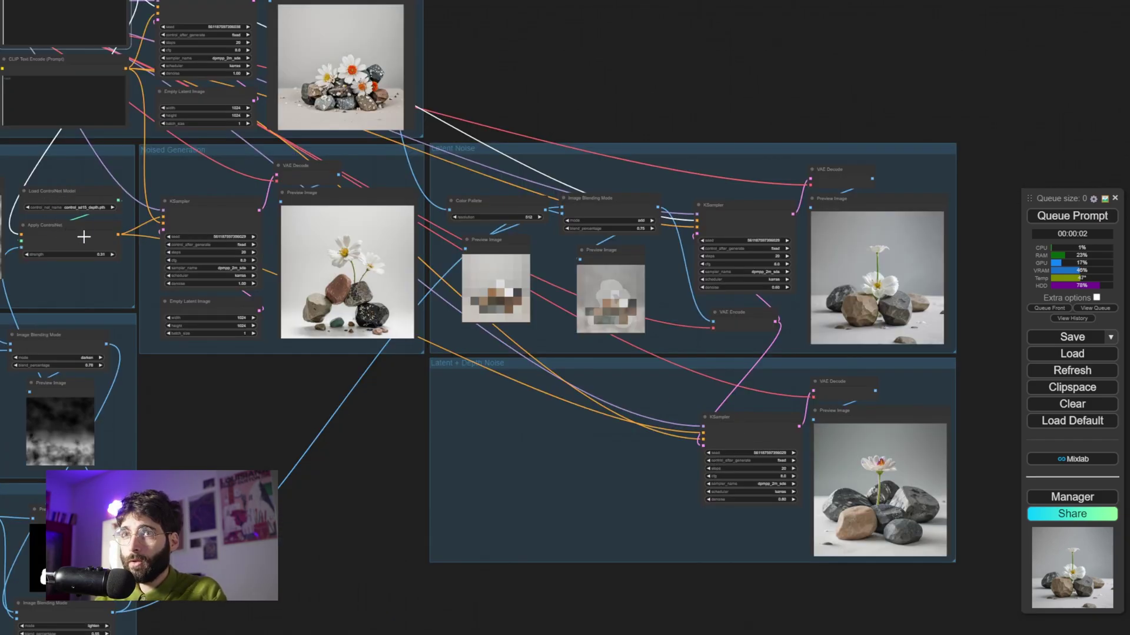
Queue the Latent + Depth Noise generation from Apply ControlNet and zoom into its preview.
click(82, 235)
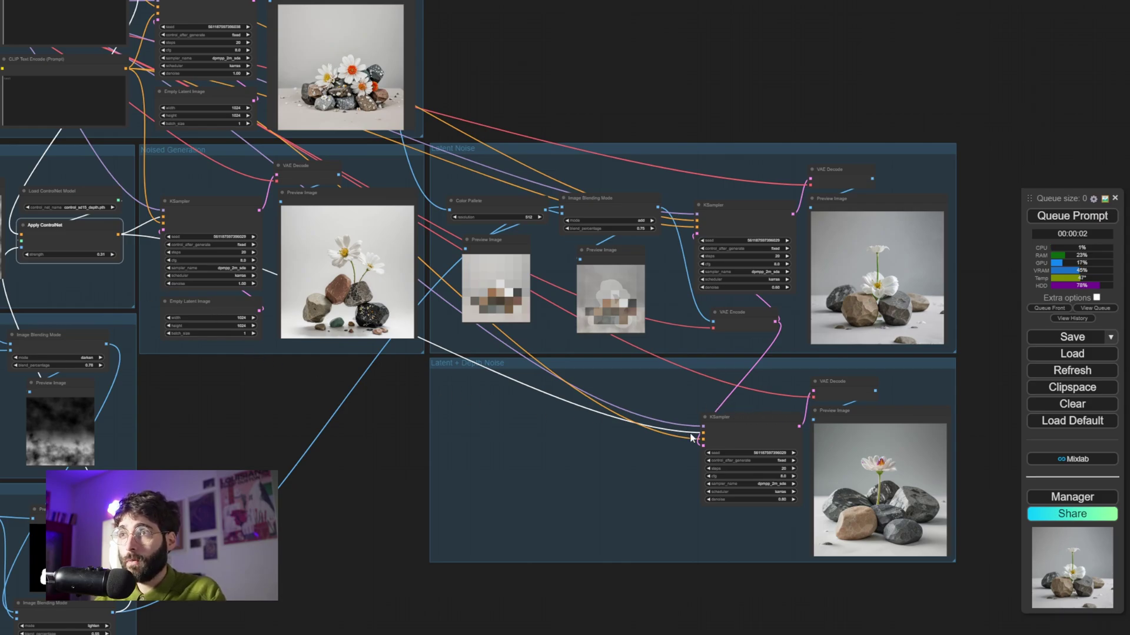
click(1072, 216)
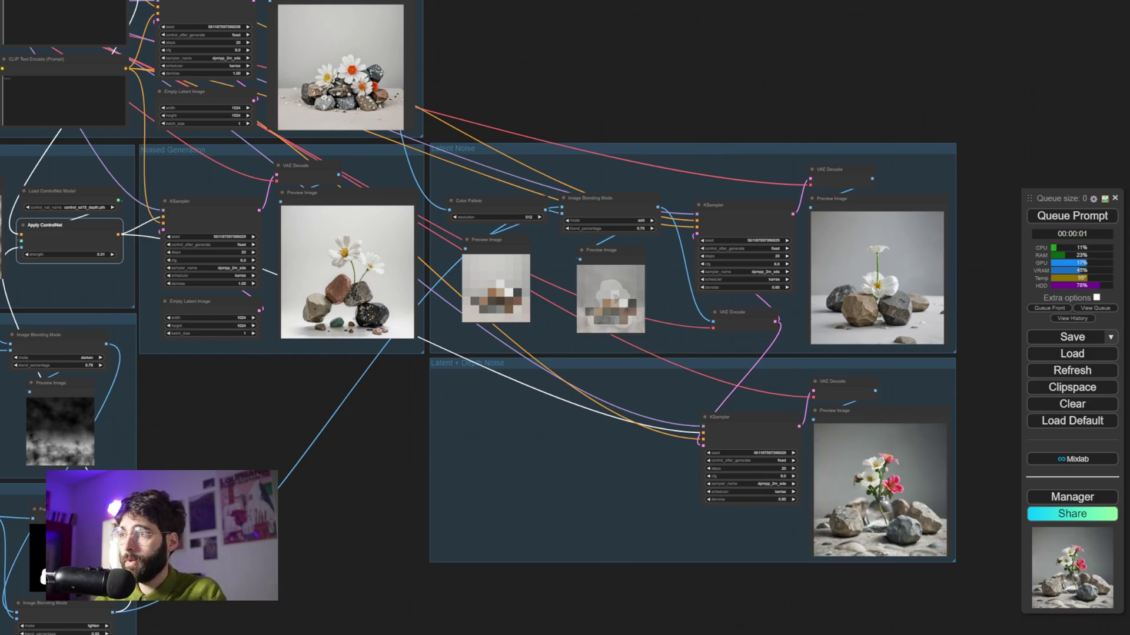
scroll(965, 548, up, 5)
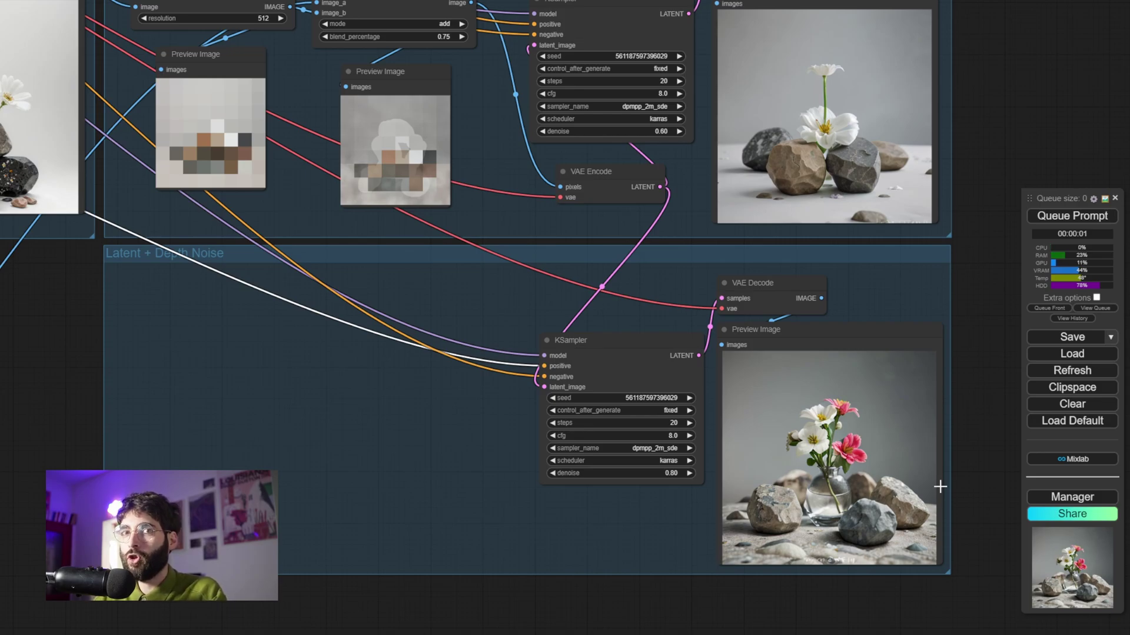
scroll(765, 412, down, 10)
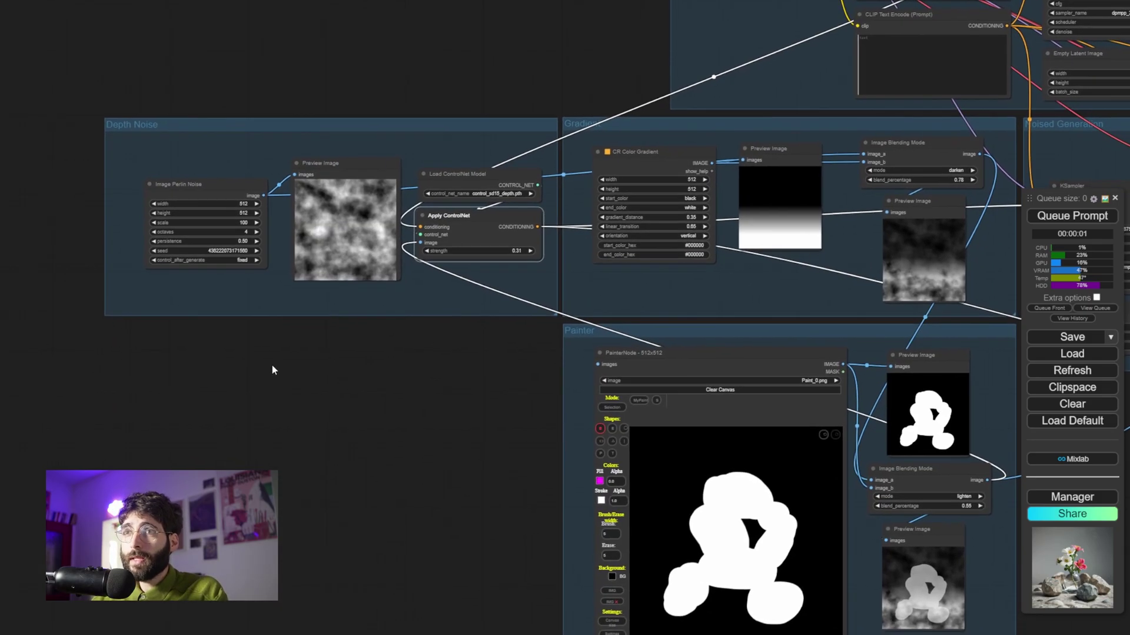
Add an Image Voronoi Noise Filter node beside the Perlin noise, with its own Preview Image.
click(171, 185)
double_click(148, 357)
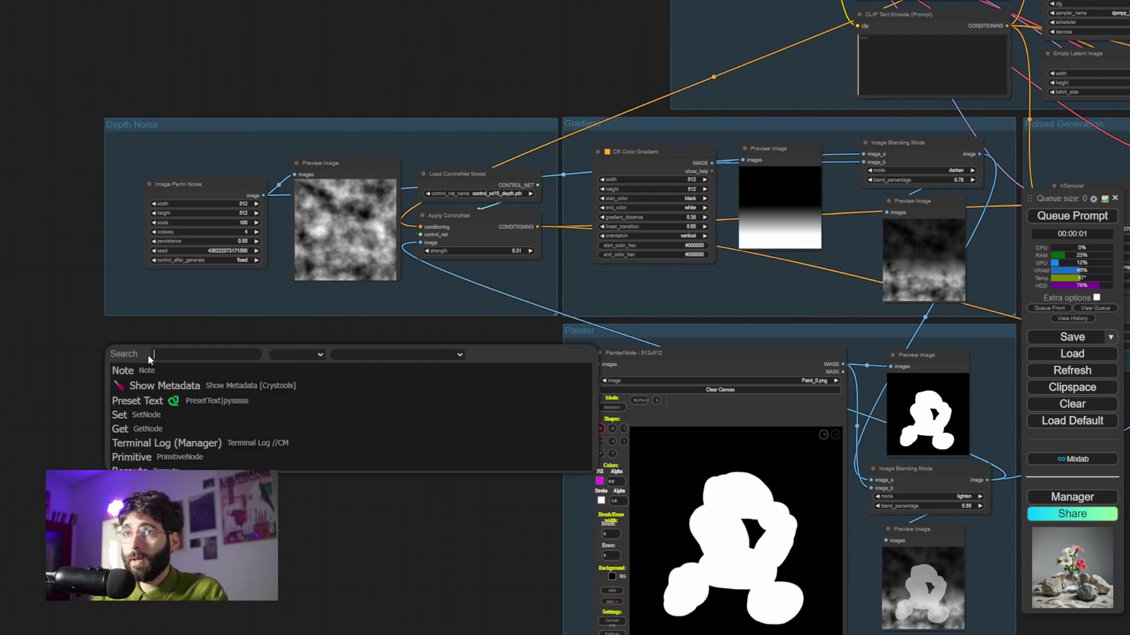
text(voro)
key(Down)
key(Return)
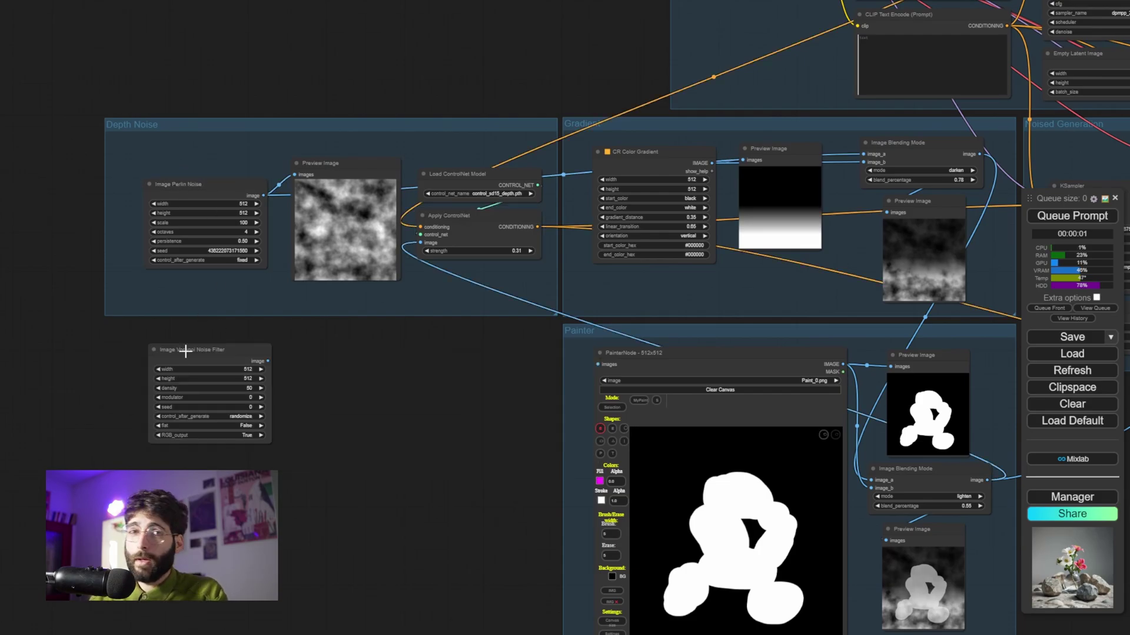
click(187, 350)
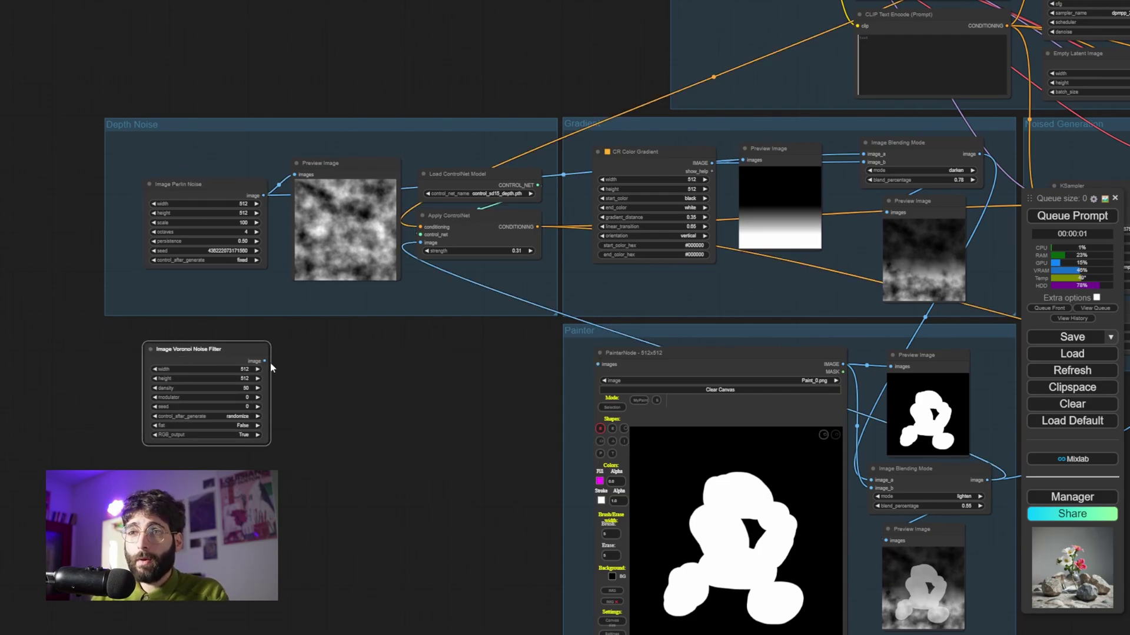
drag(264, 362, 297, 347)
text(preview)
key(Return)
key(ctrl+Return)
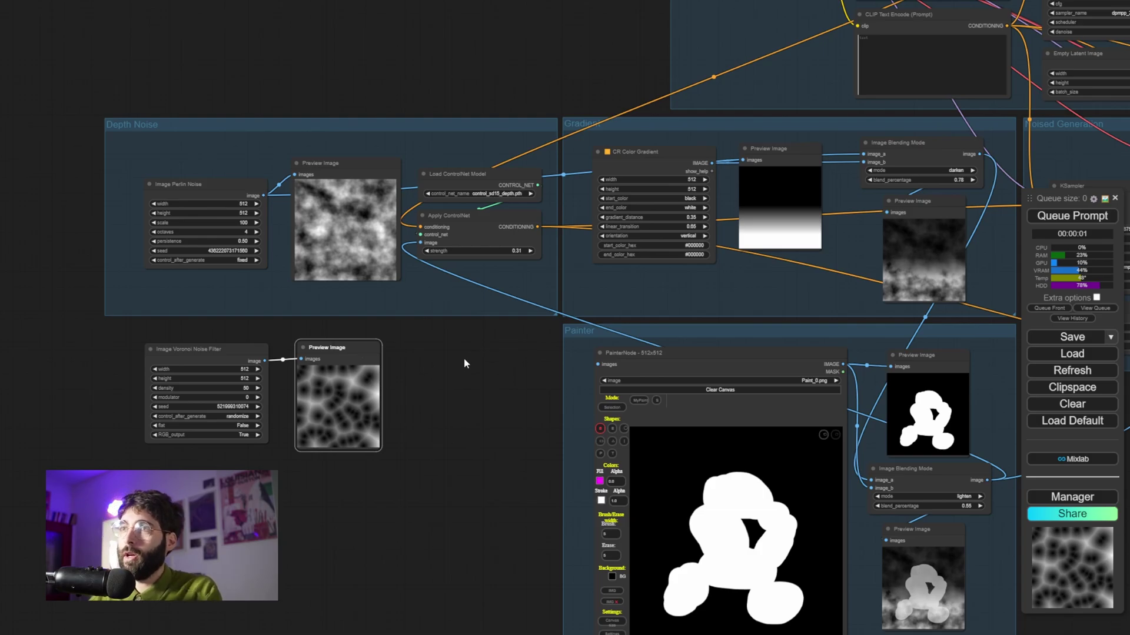
Duplicate the Image Blending Mode node to blend Perlin with Voronoi noise at 0.35.
click(876, 167)
key(ctrl+c)
key(ctrl+v)
drag(398, 343, 415, 366)
drag(265, 361, 415, 373)
click(510, 392)
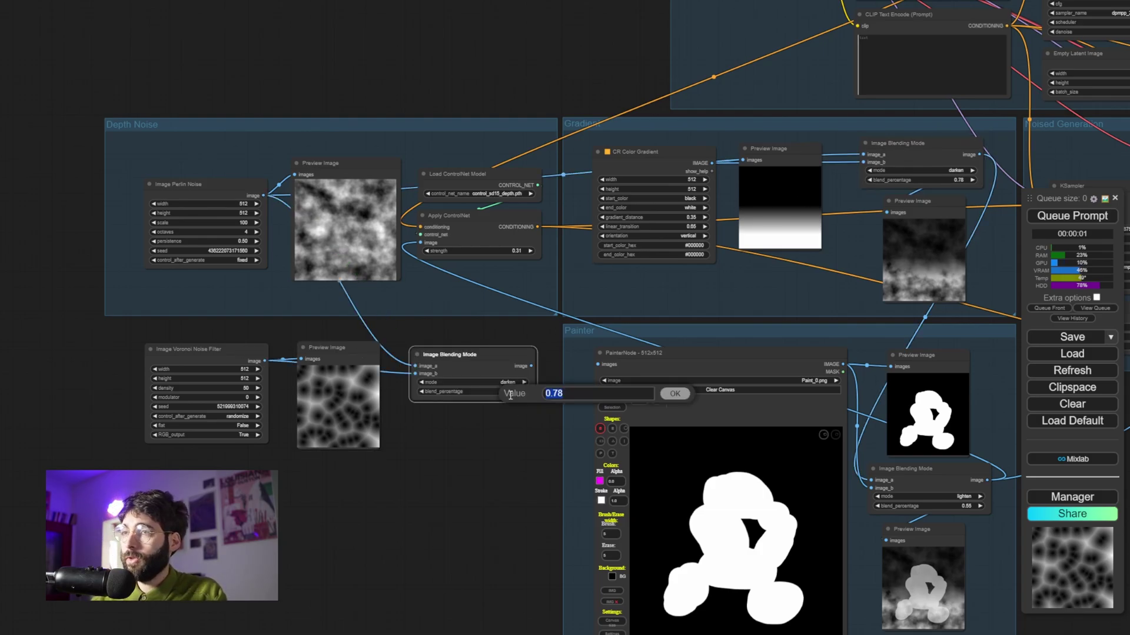
text(0.35)
key(Return)
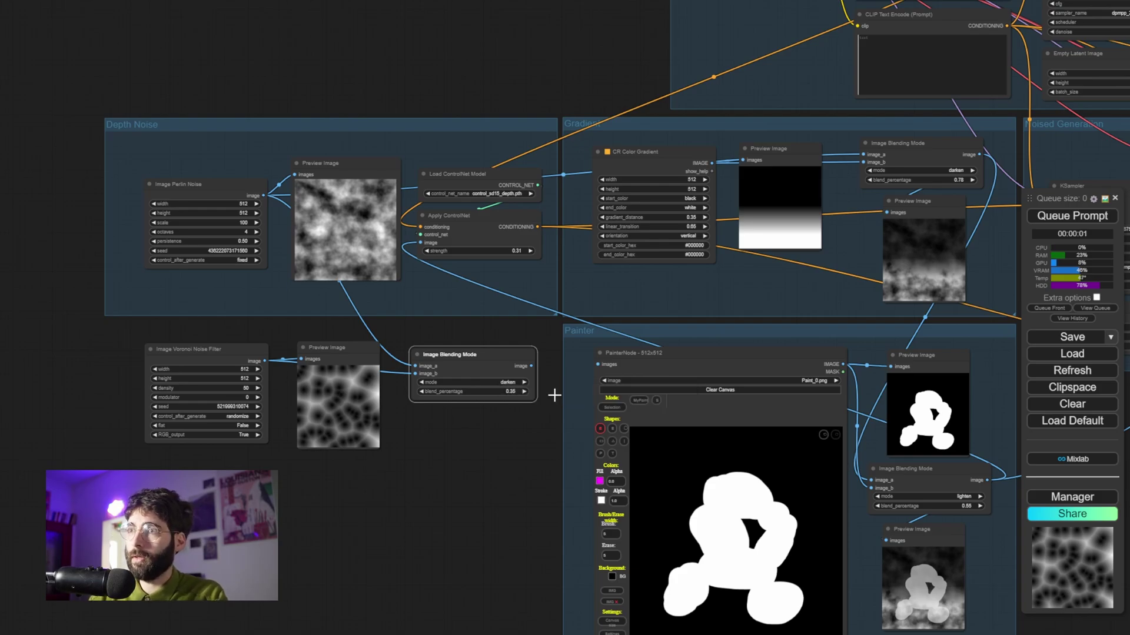
Feed the combined noise into the gradient blend, preview it, and queue a regeneration.
drag(530, 366, 862, 153)
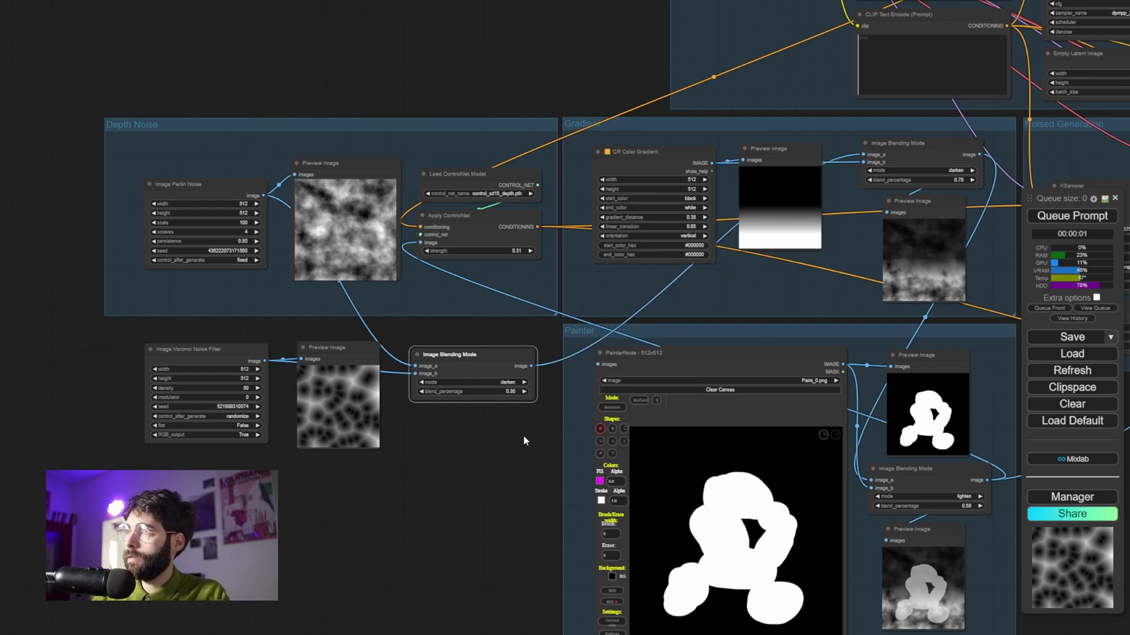
drag(530, 366, 481, 425)
click(473, 425)
key(ctrl+Return)
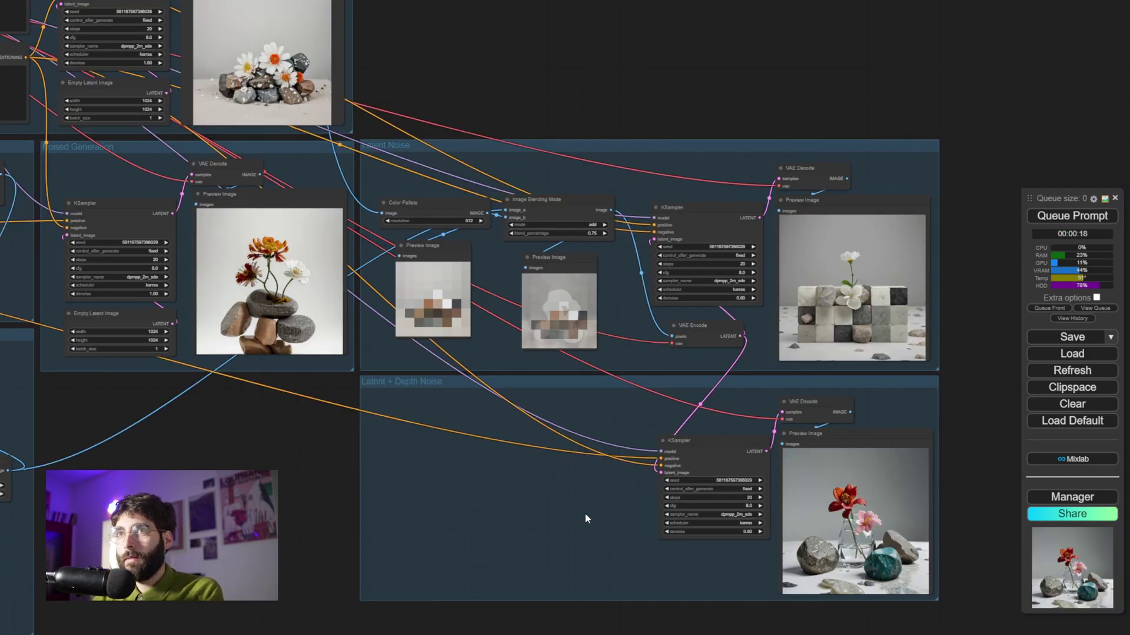
scroll(585, 513, down, 1)
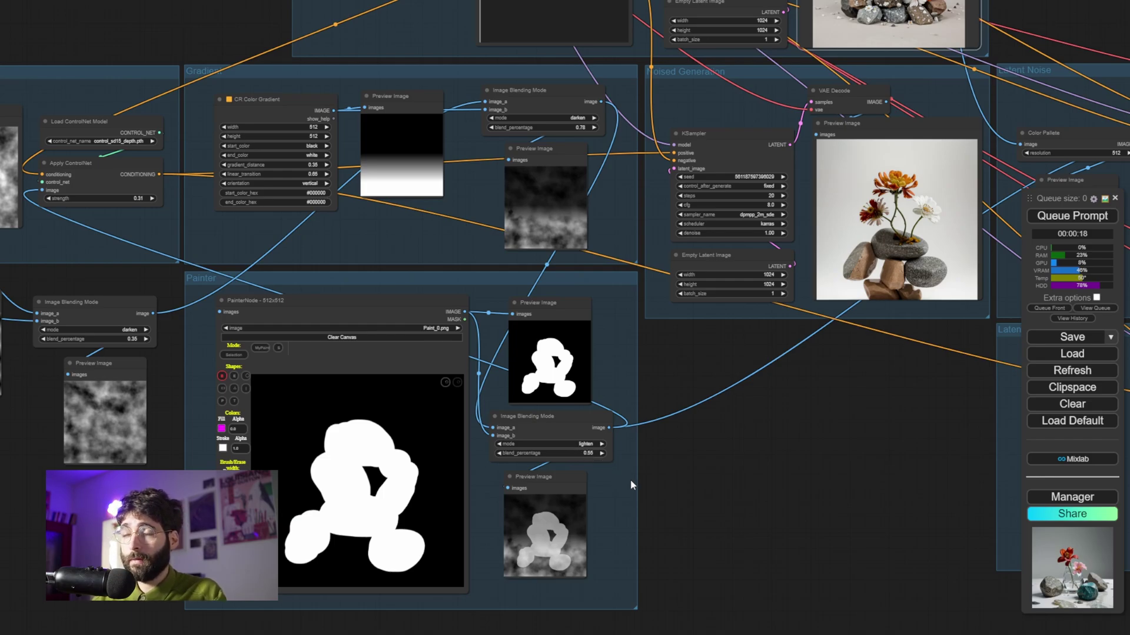
Set the Painter blend's blend_percentage to 0.88 and queue a new generation.
click(585, 453)
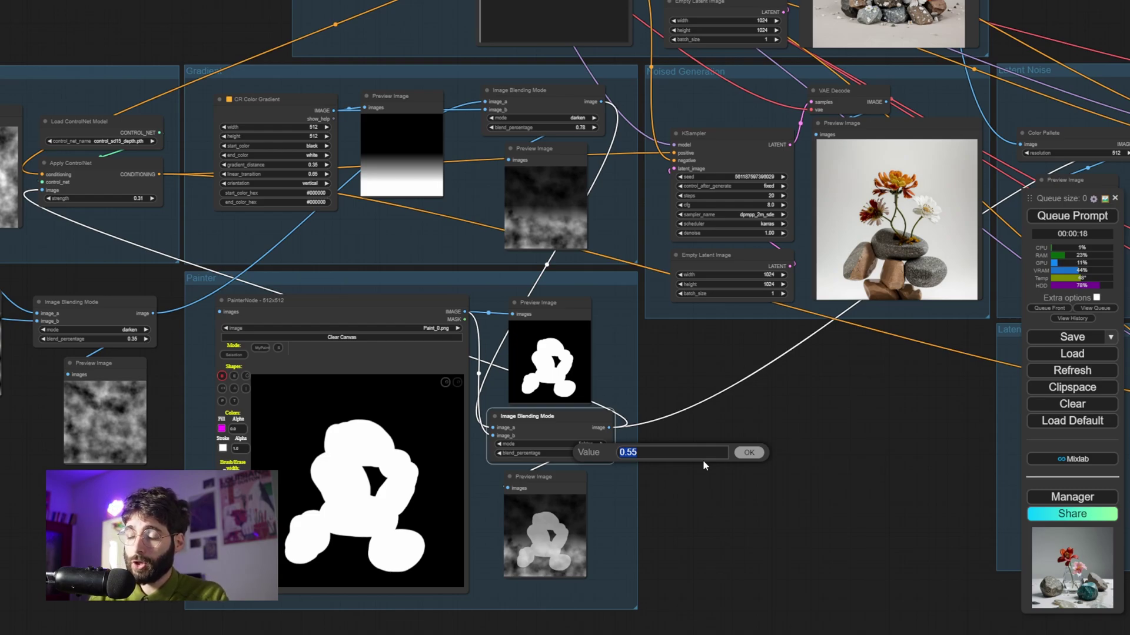
text(0.88)
key(Return)
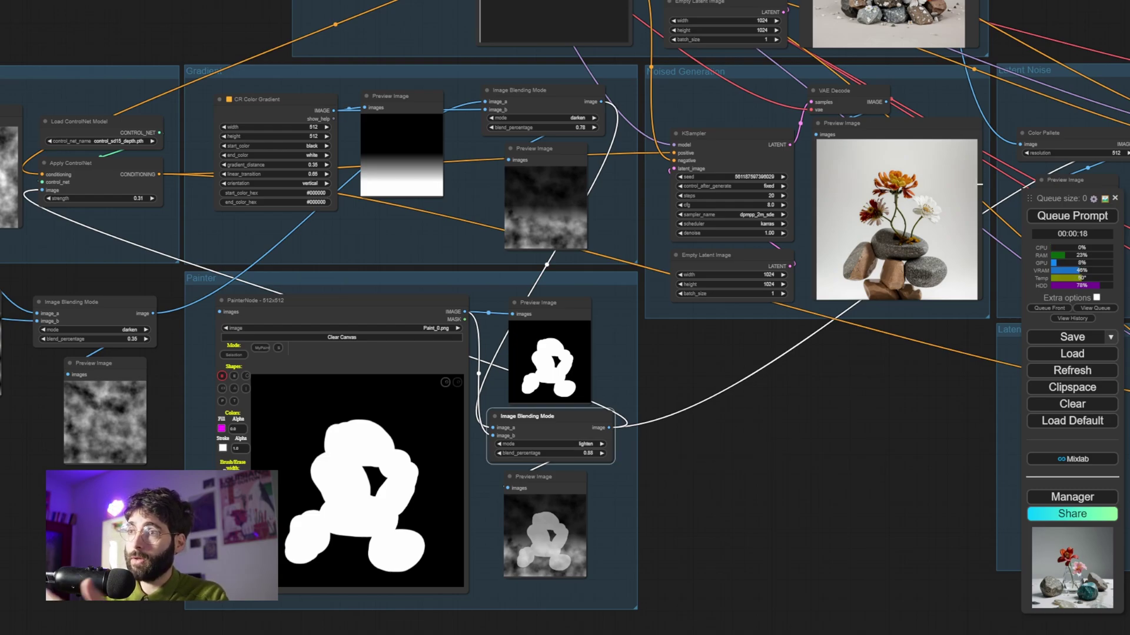
click(1071, 216)
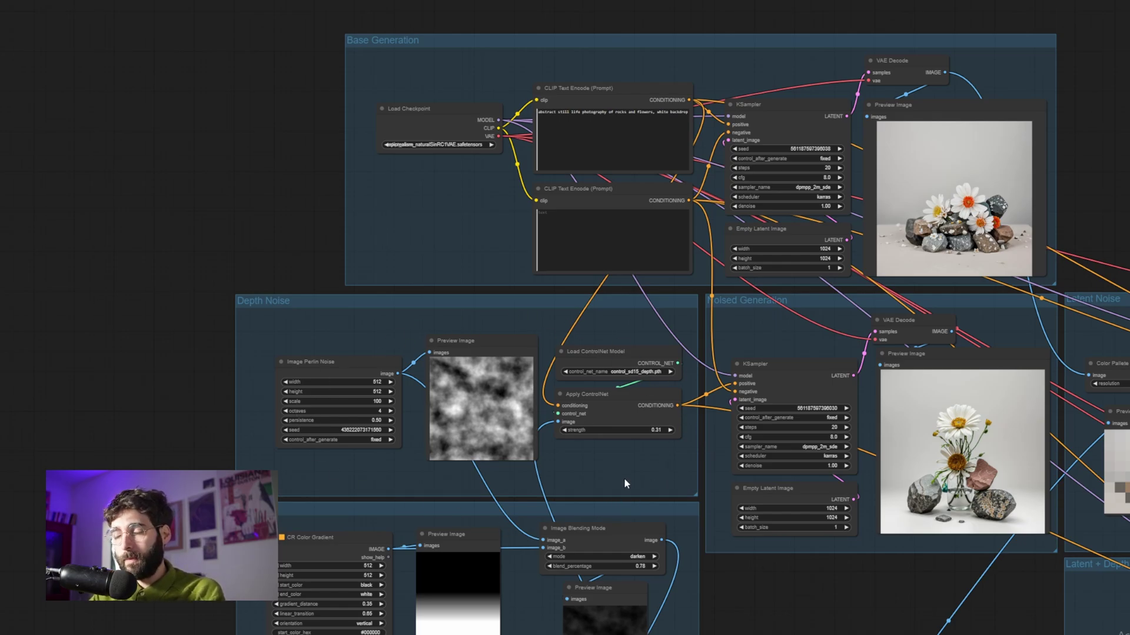
Select the depth noise preview and the Load ControlNet Model nodes.
click(489, 346)
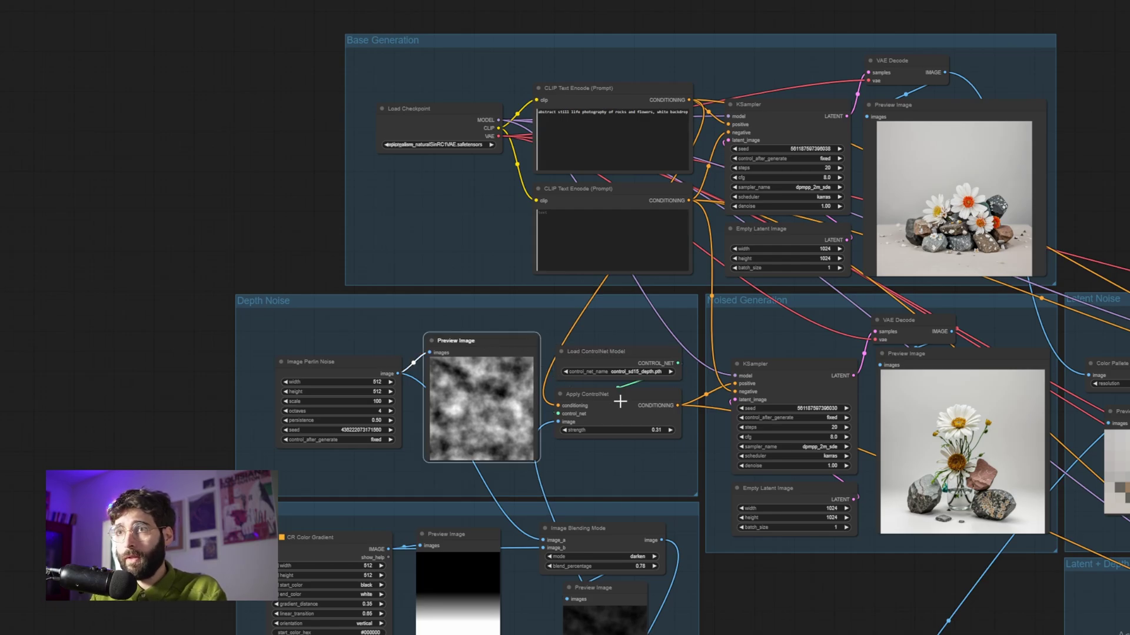
click(622, 366)
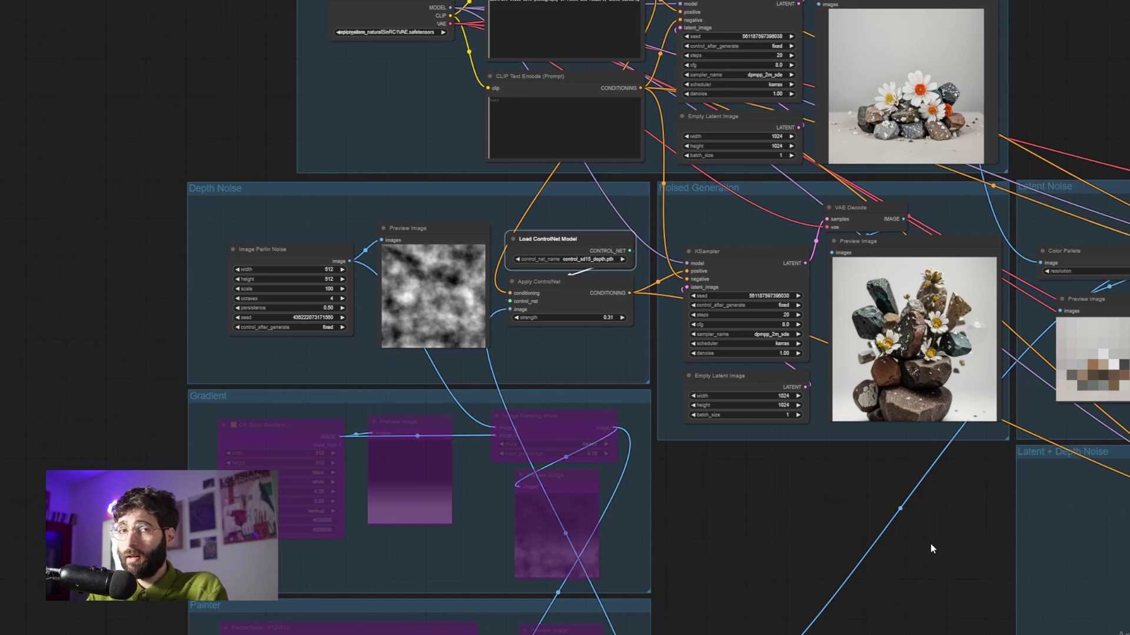
Un-bypass the Gradient group's nodes with Ctrl+B so the gradient feeds the generation again.
key(ctrl+b)
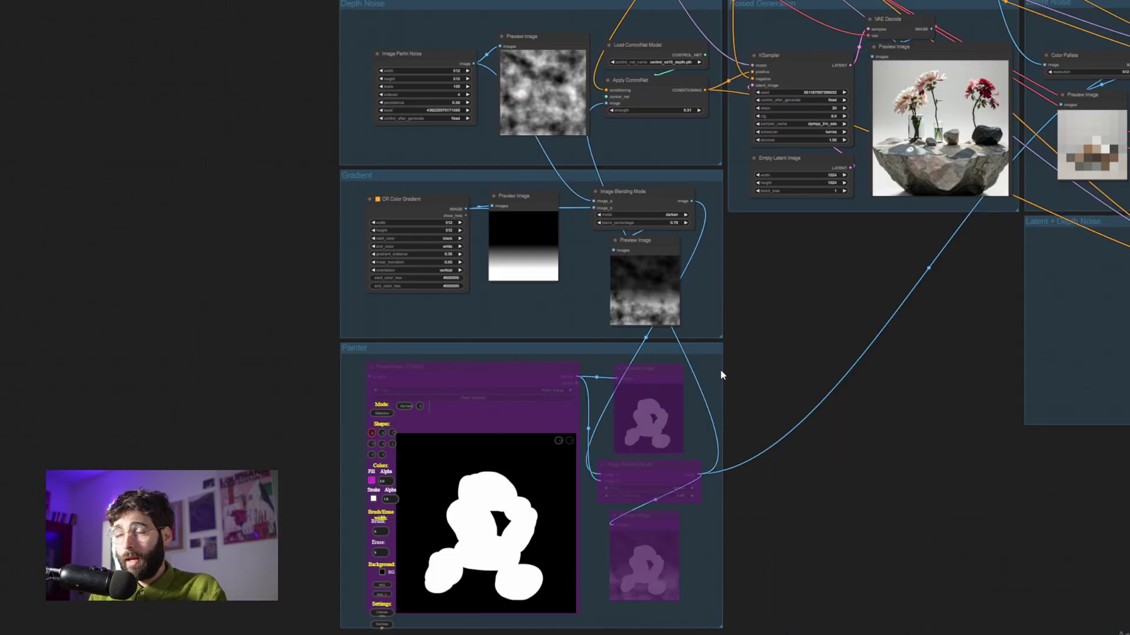
Set the Painter group's nodes to Always so the painted mask shapes the image.
right_click(716, 371)
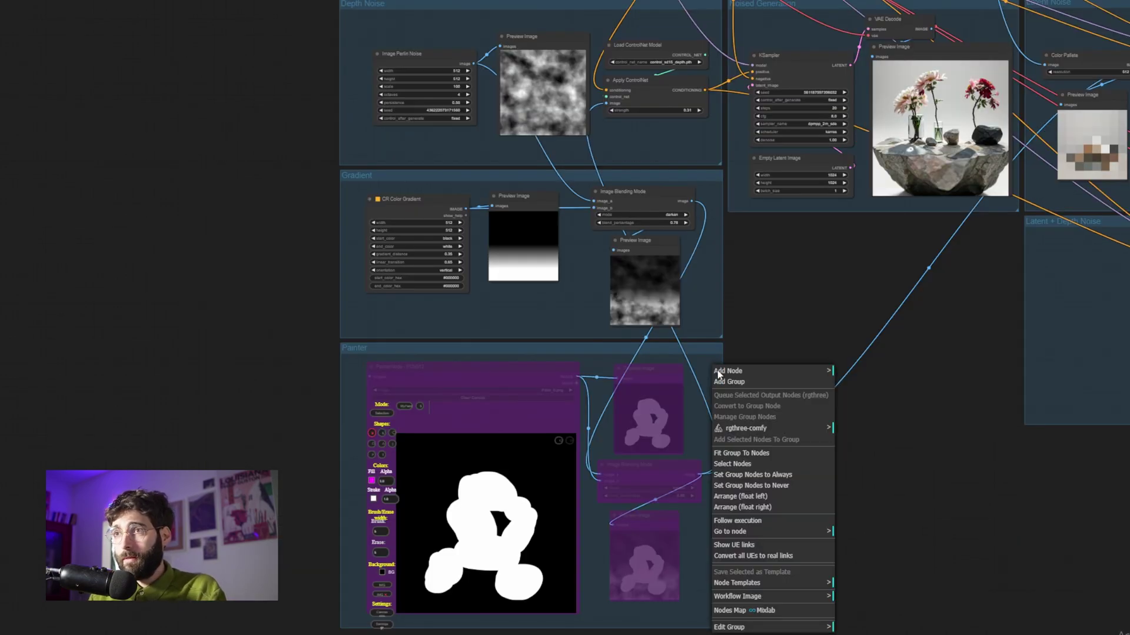
click(776, 474)
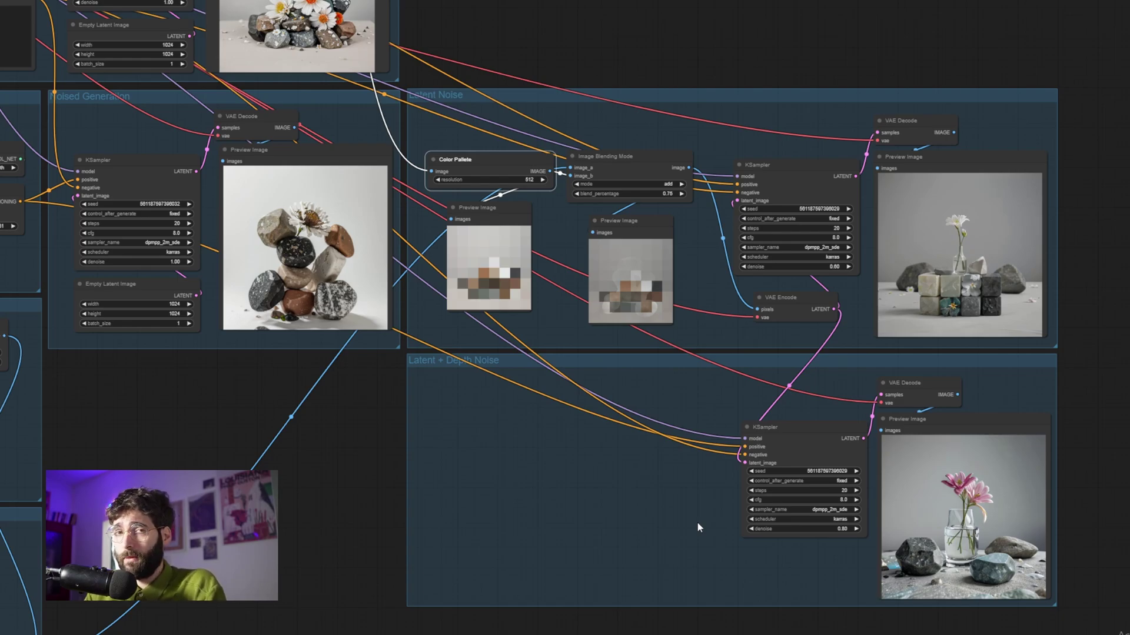
Select the Latent Noise KSampler to regenerate its output.
click(814, 176)
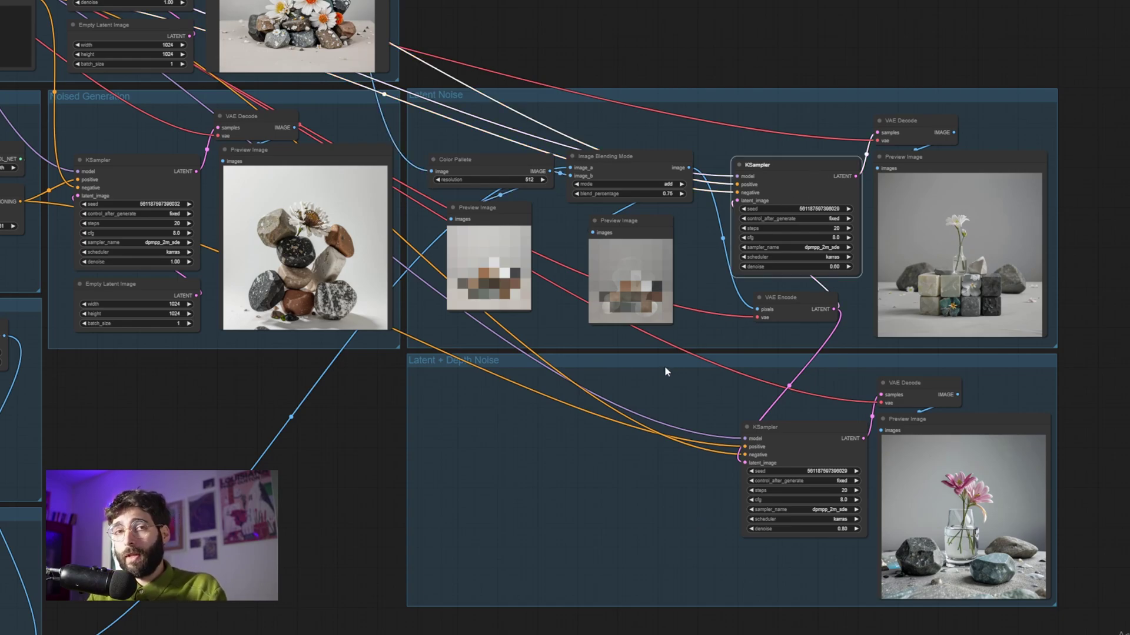